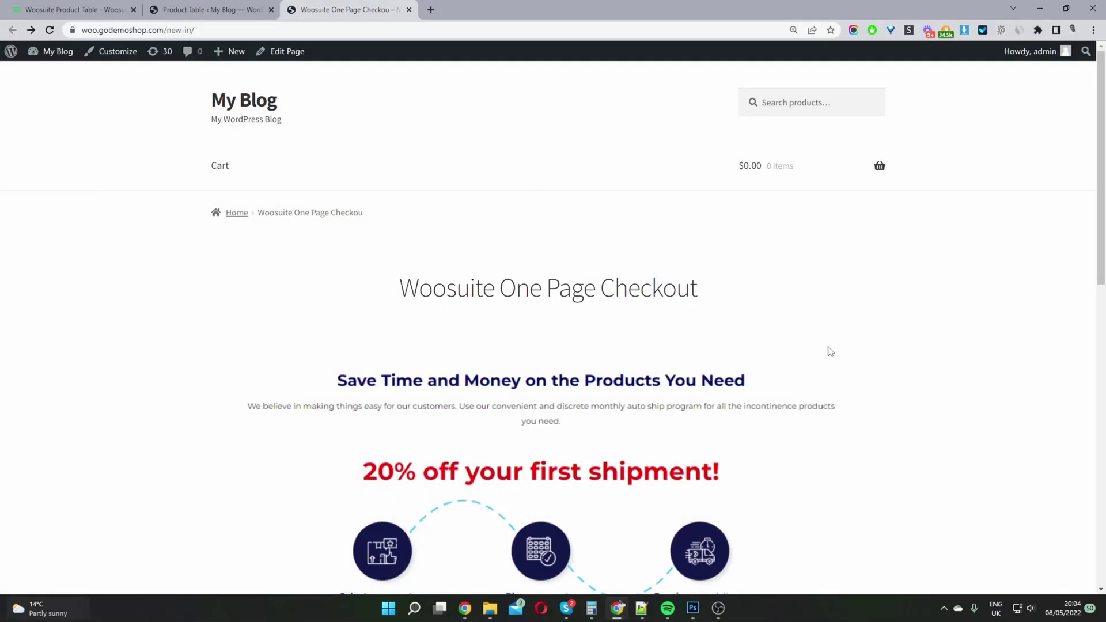
- Scroll the one-page checkout product table and add Beanie with Logo to the cart
scroll(807, 347, down, 2)
scroll(807, 347, down, 1)
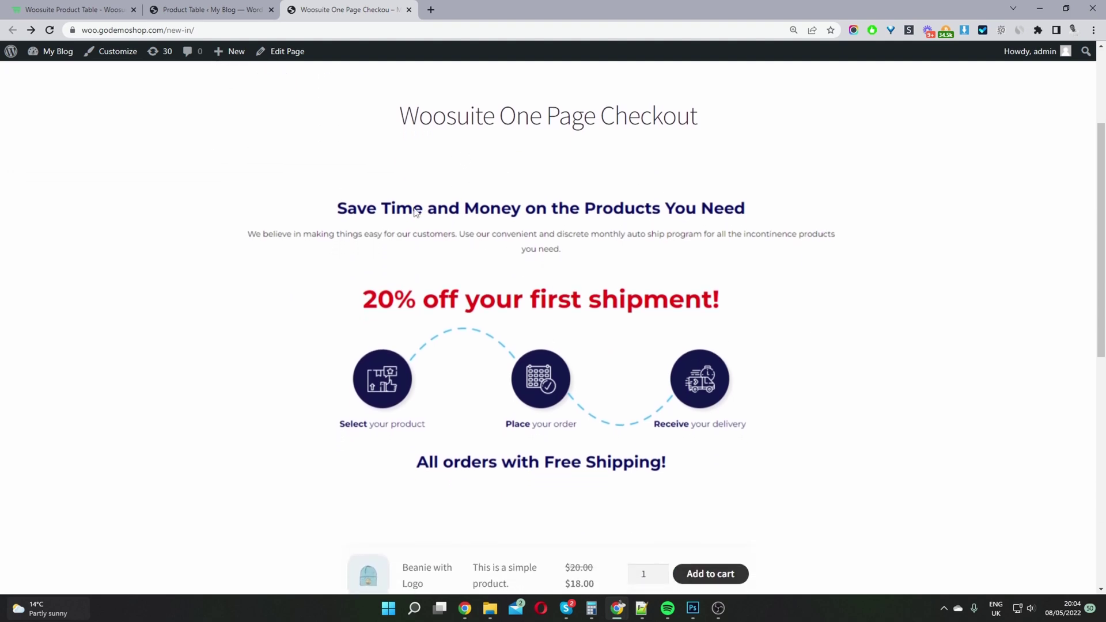
scroll(413, 214, down, 3)
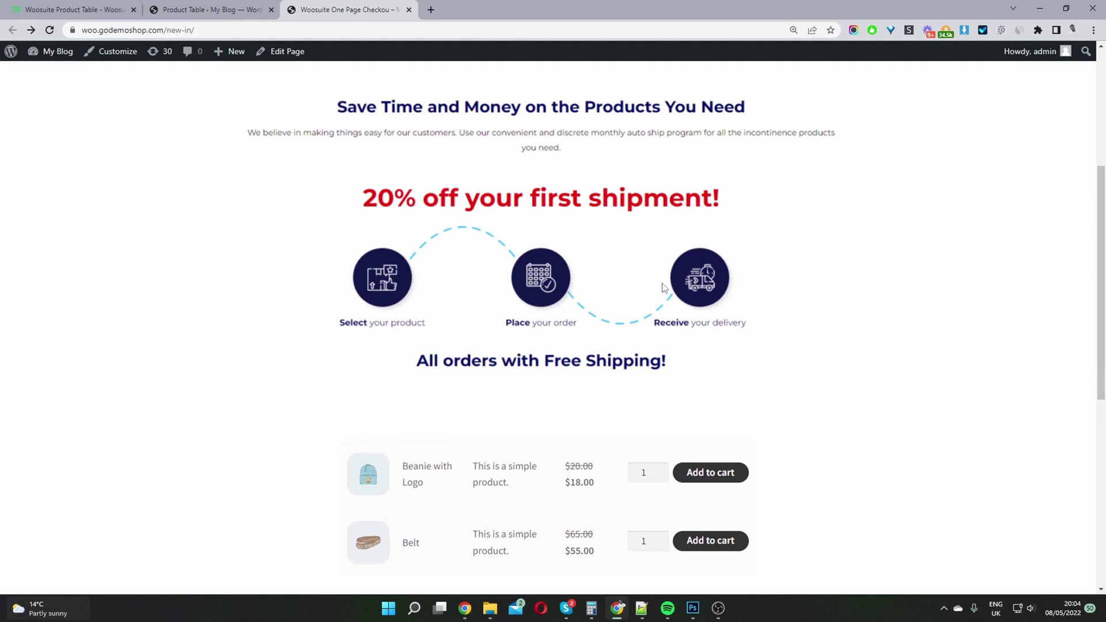
scroll(568, 285, down, 2)
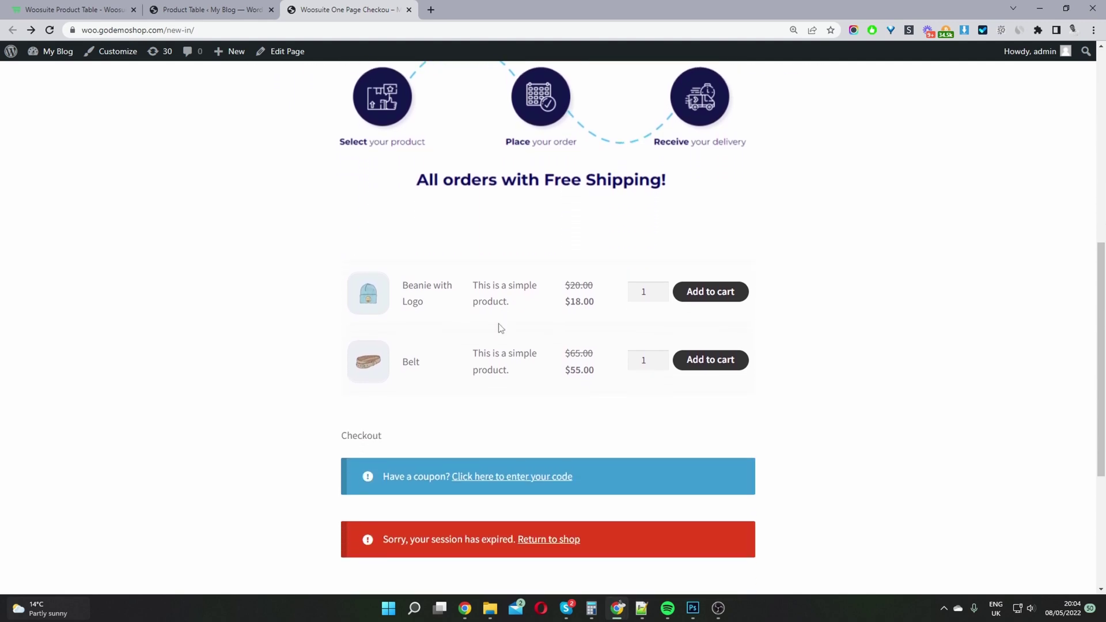
scroll(692, 346, down, 1)
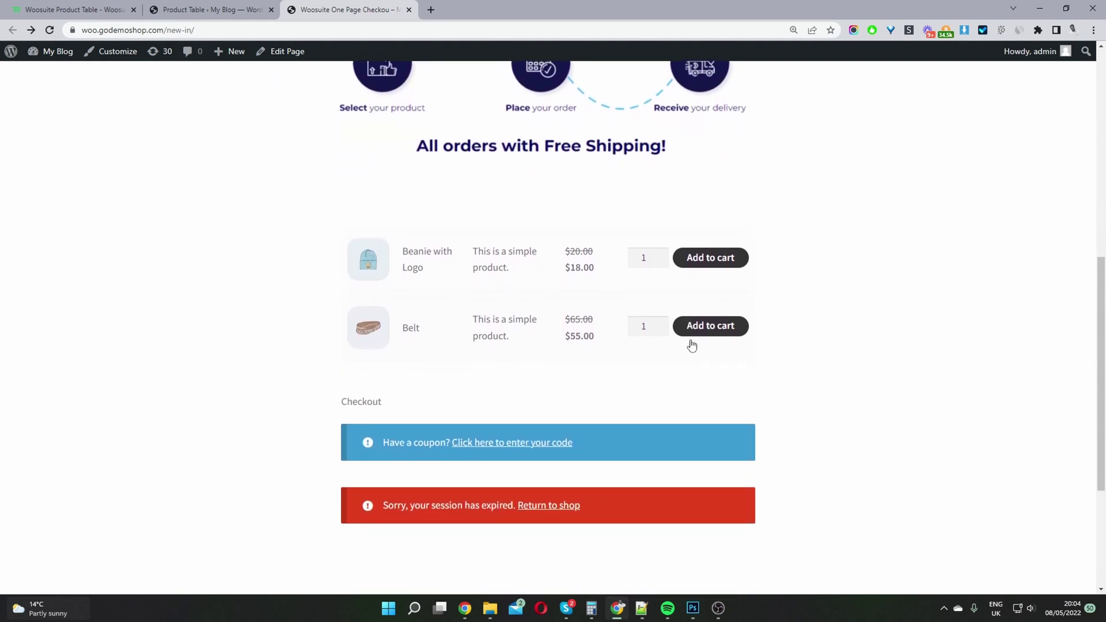
scroll(704, 339, up, 2)
click(707, 338)
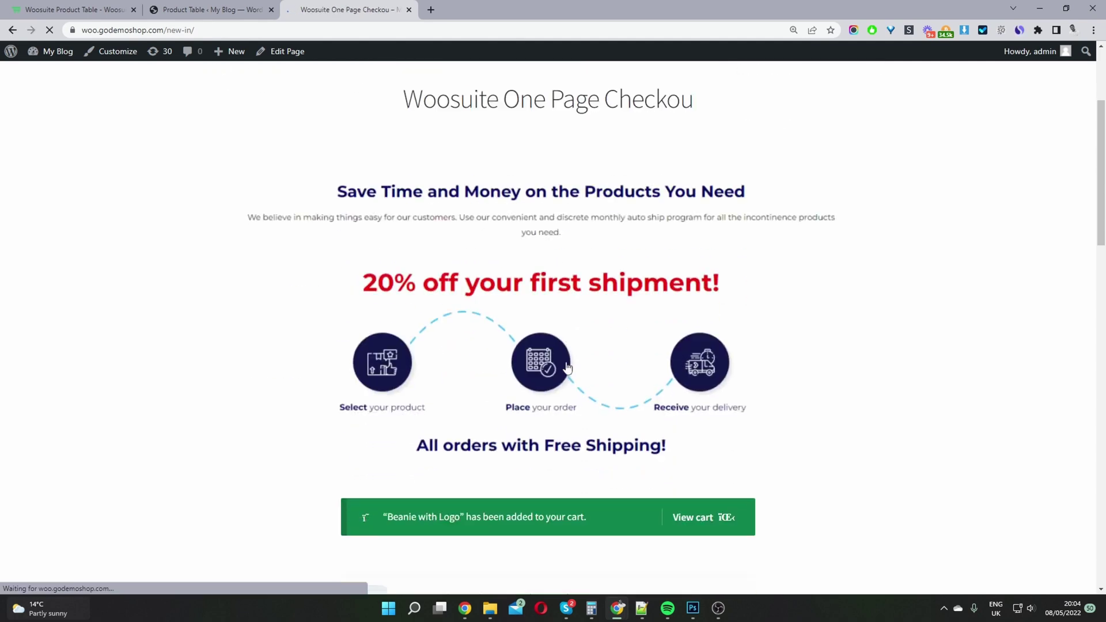
- Look over the billing form and the $18.00 order total below the table
scroll(568, 367, down, 5)
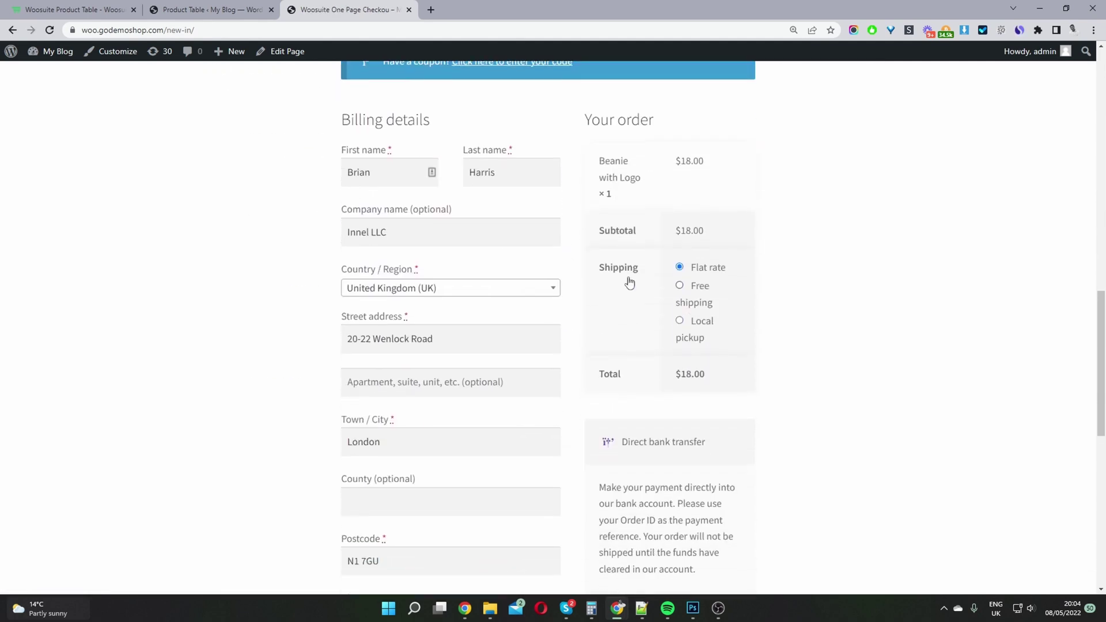
scroll(443, 335, down, 9)
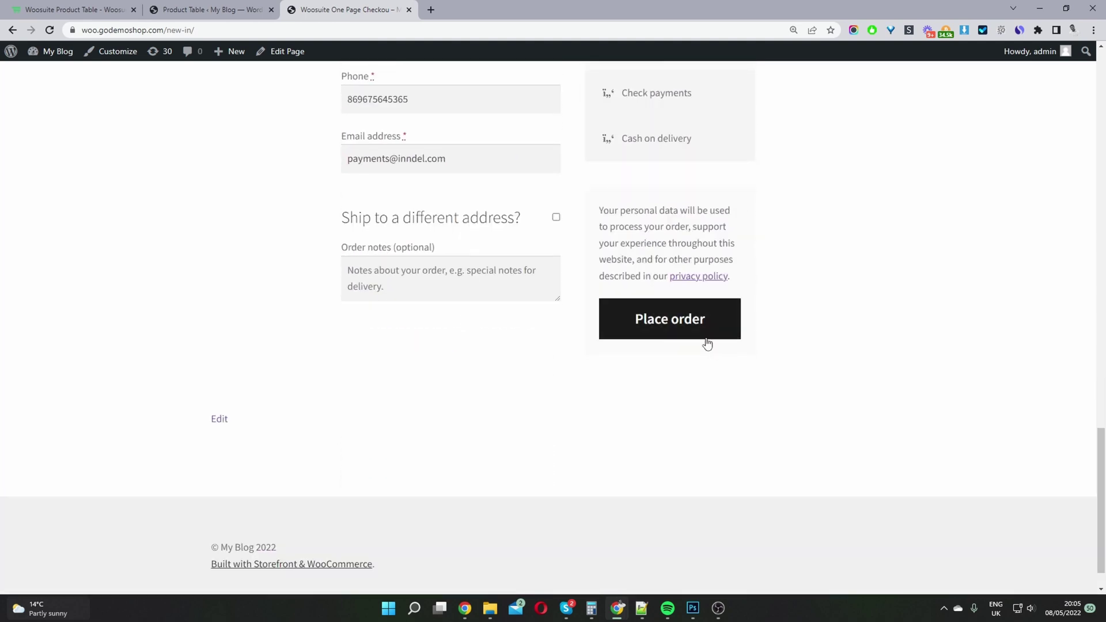
scroll(707, 344, up, 7)
scroll(700, 342, up, 10)
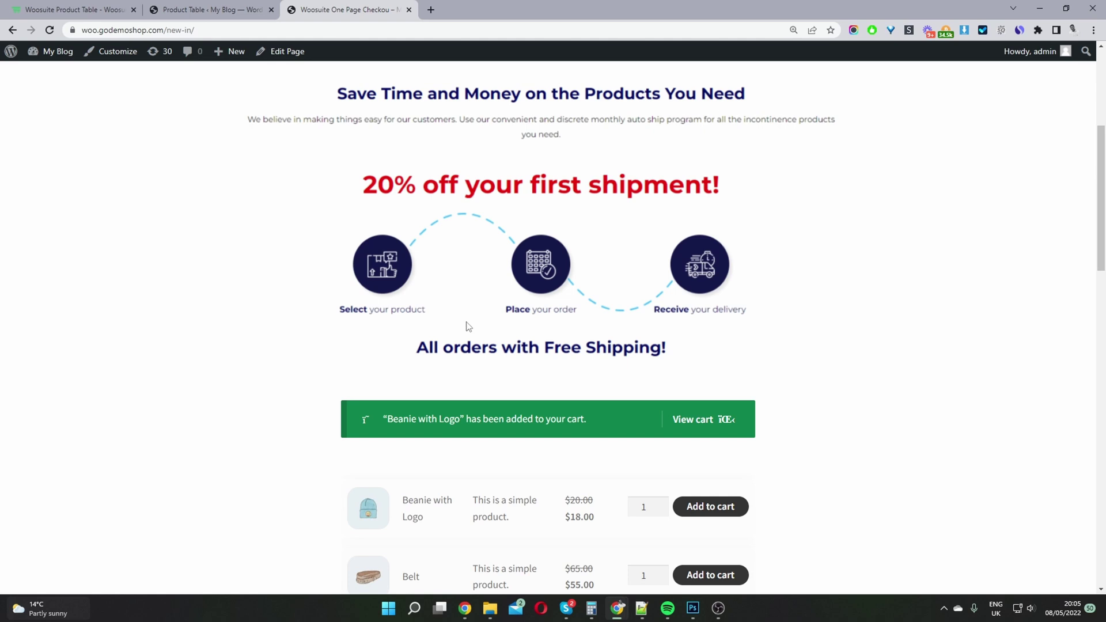
- Review the WooCommerce Product Table plugin page on woosuite.com, briefly highlighting its heading
click(100, 14)
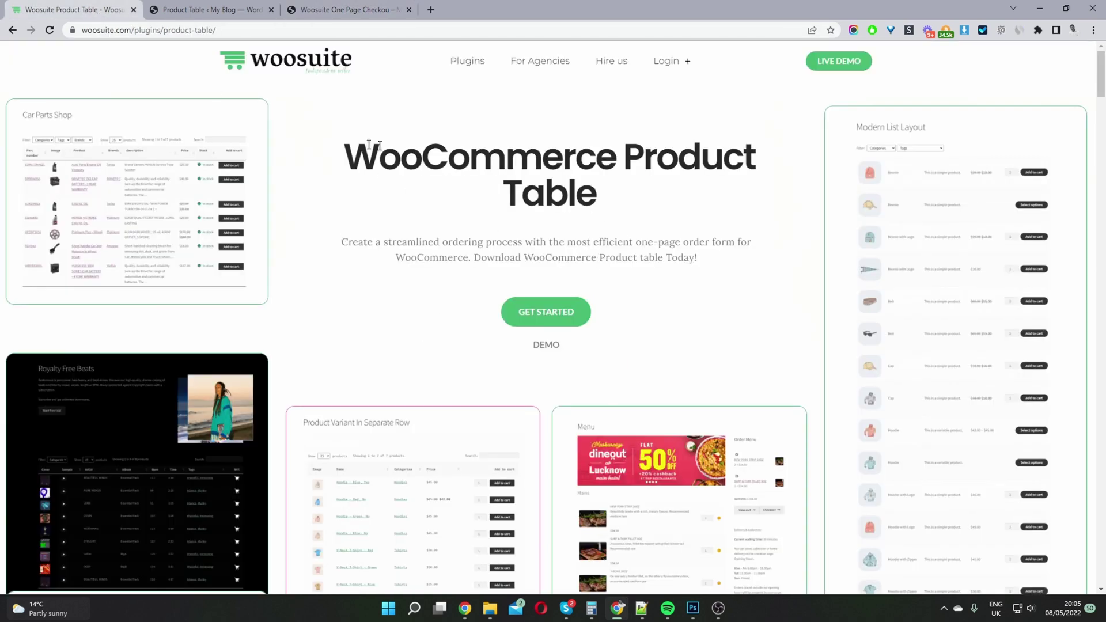
drag(345, 144, 676, 228)
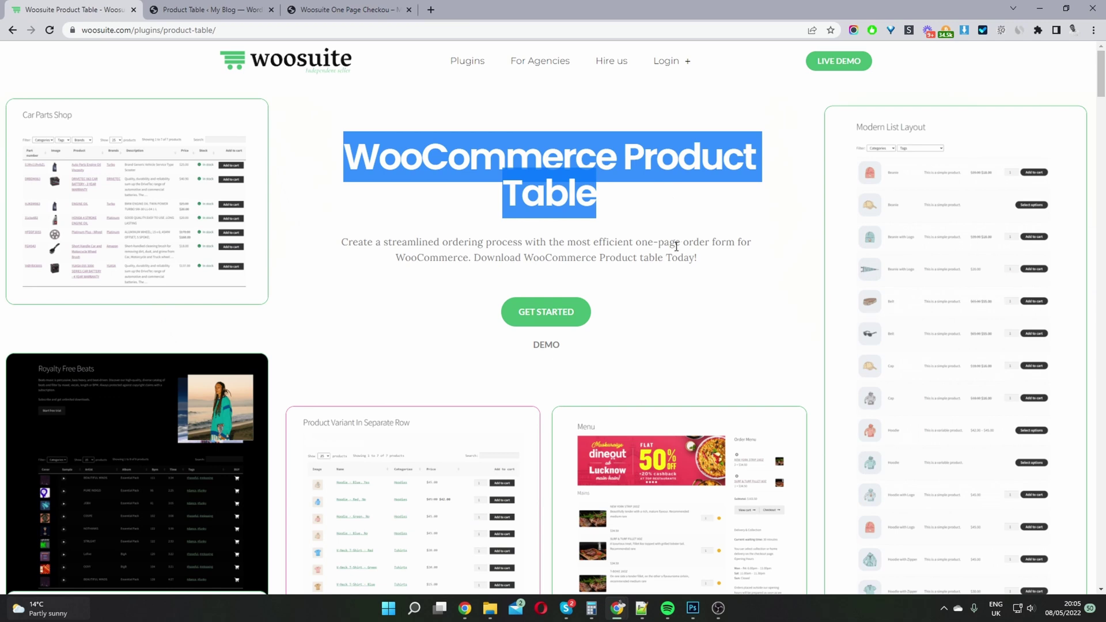
click(676, 246)
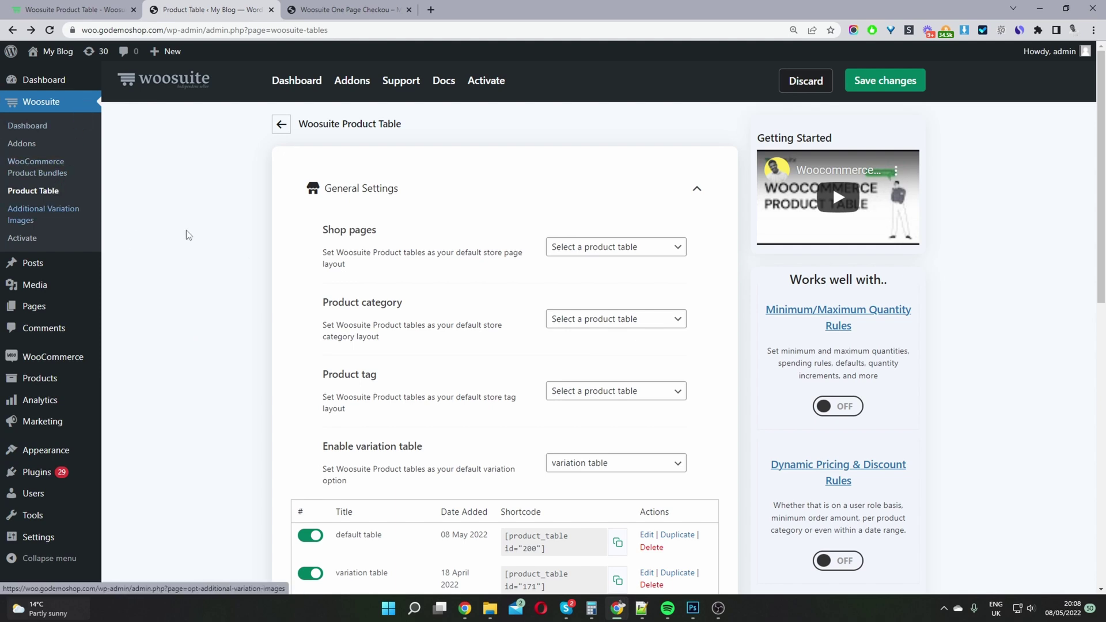
scroll(362, 248, down, 2)
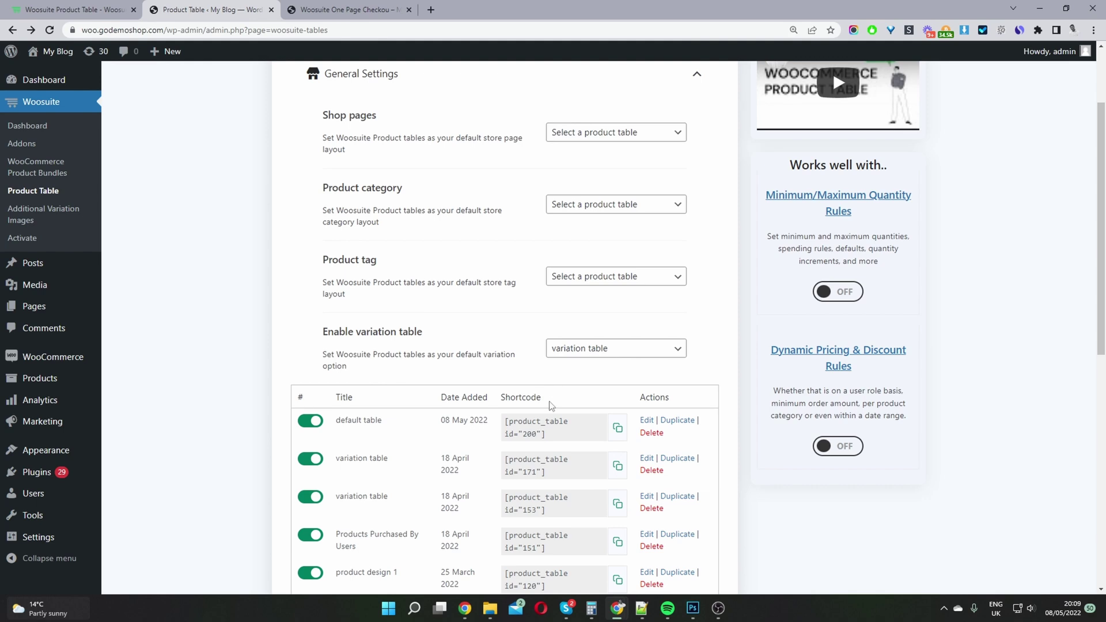
scroll(444, 337, up, 2)
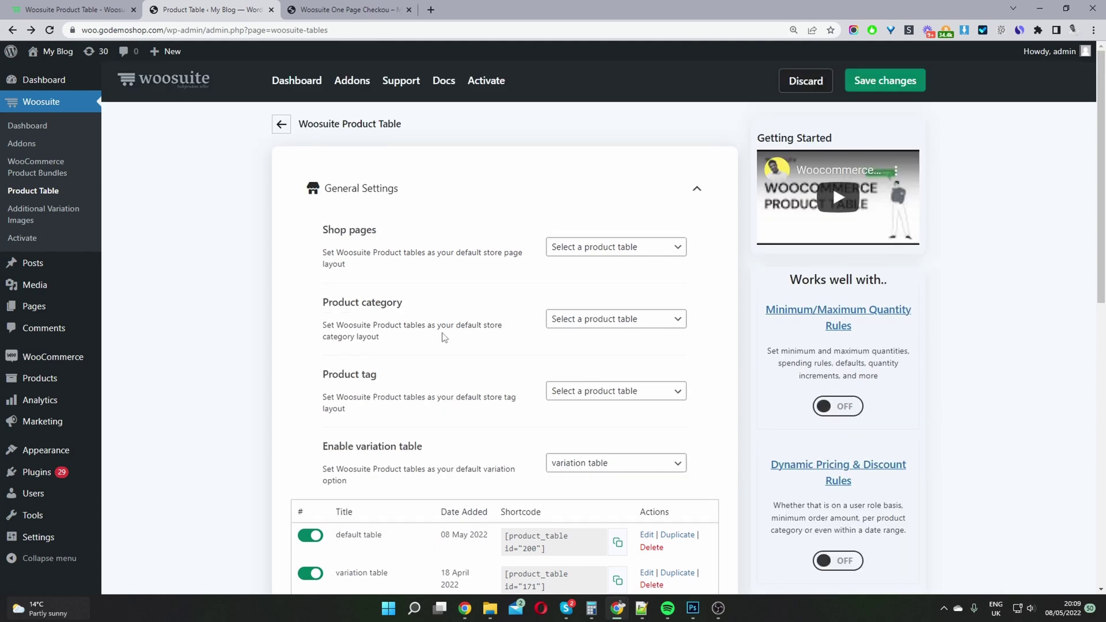
scroll(444, 337, down, 10)
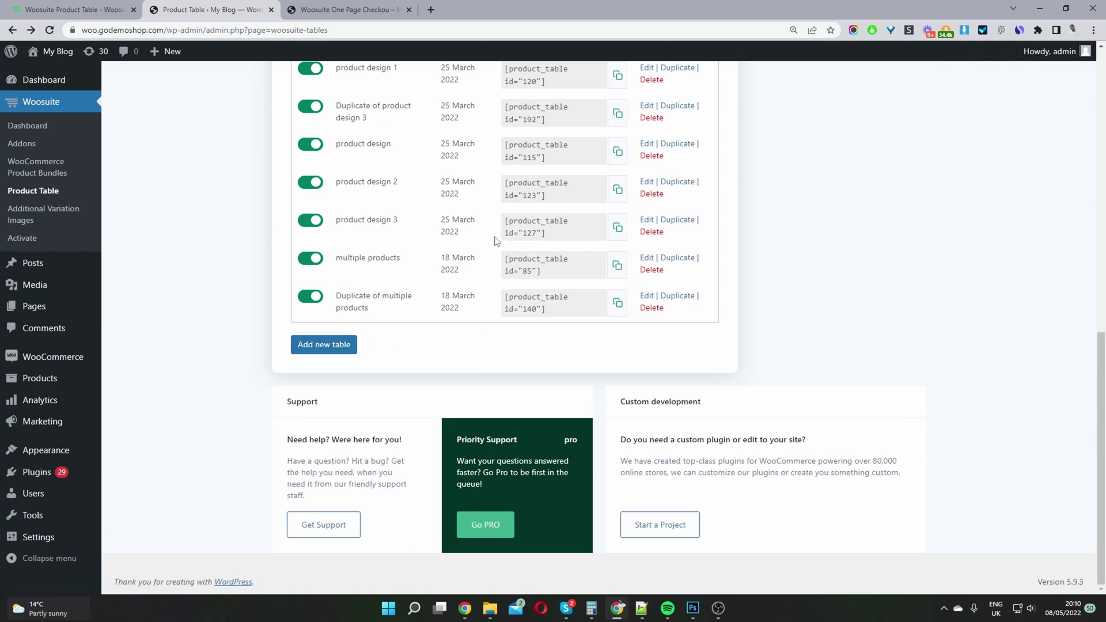
- Edit the multiple products table and retitle it 'one page checkout'
click(646, 257)
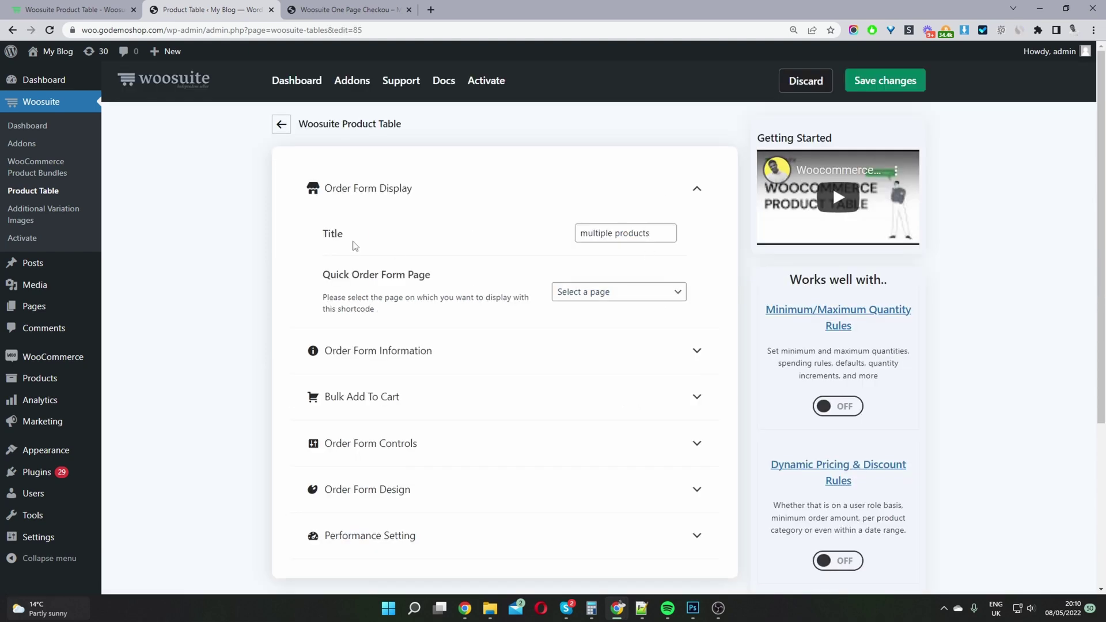
drag(652, 236, 576, 236)
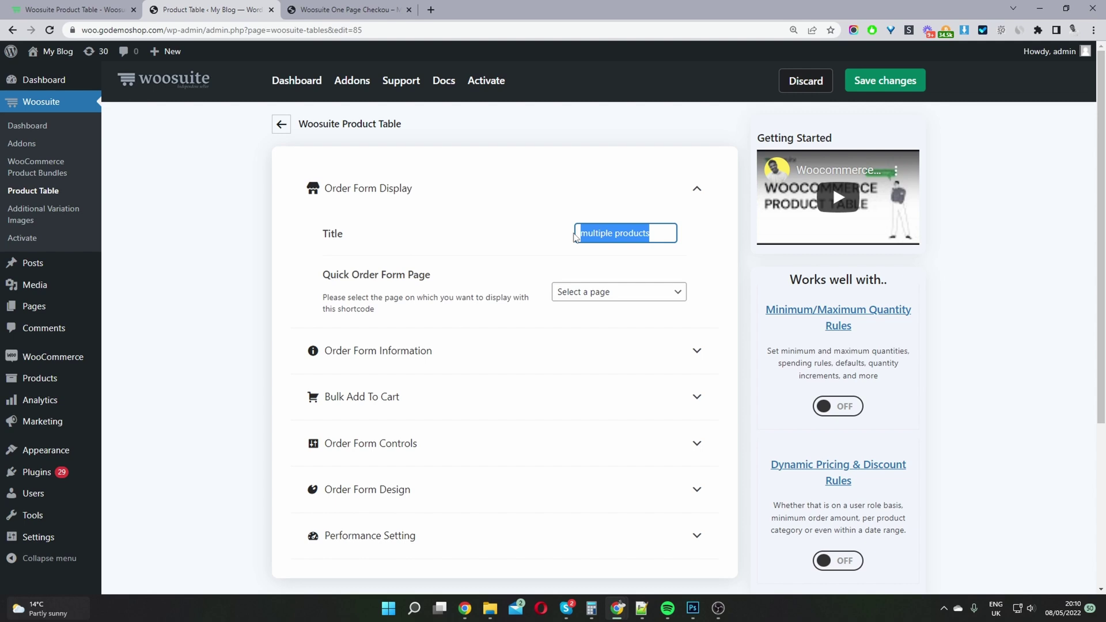
text(one page checkout)
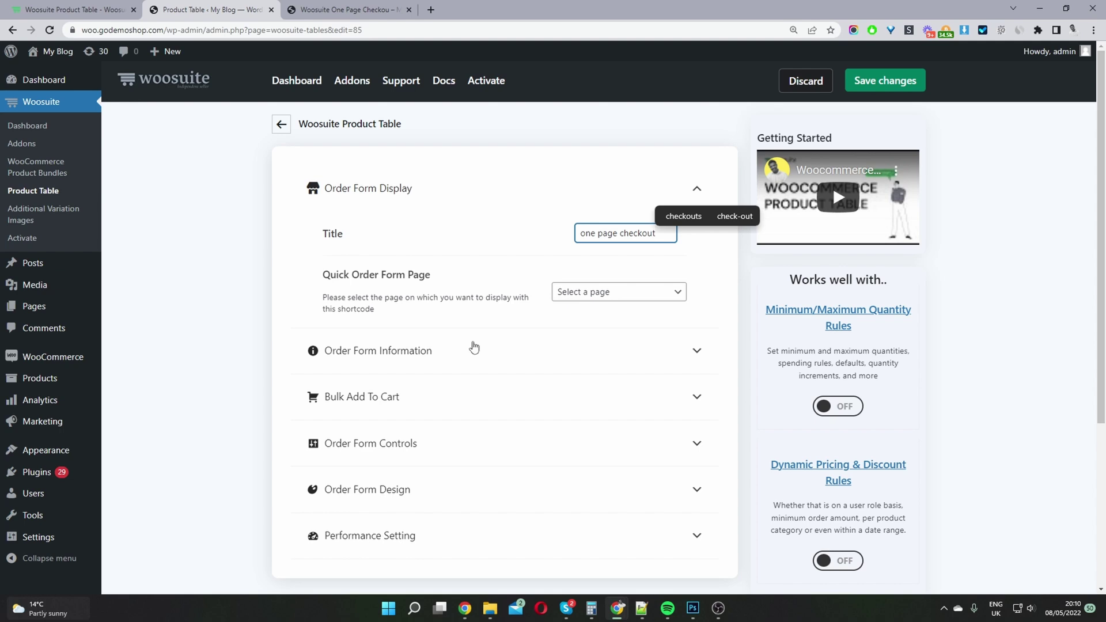
- Add an Add to cart column and remove the extra Name, Short description and Stock columns
click(463, 353)
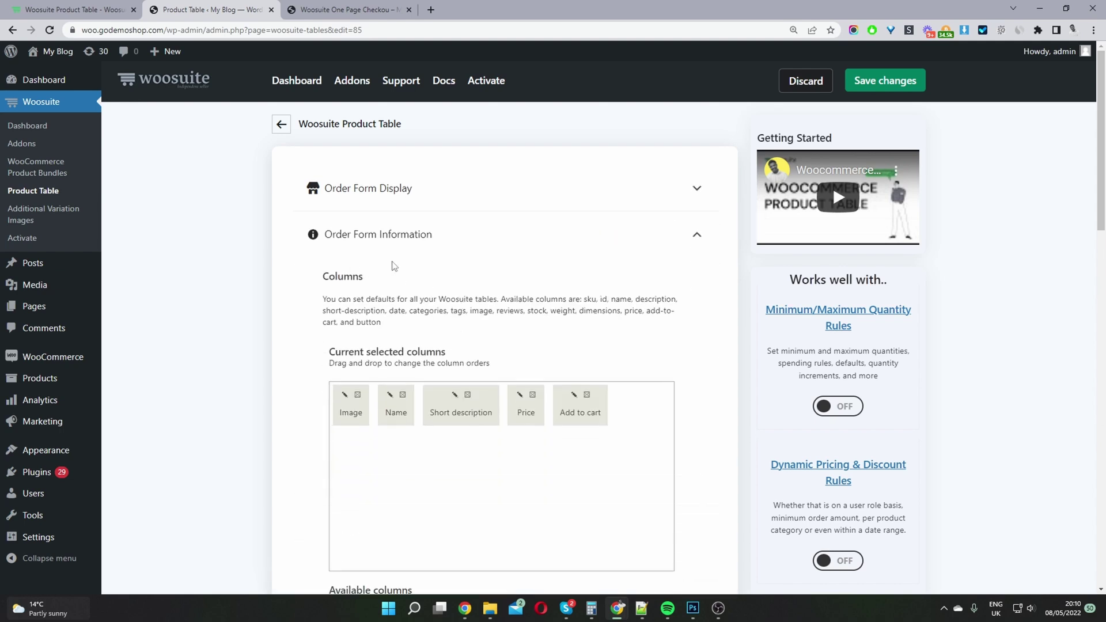
scroll(443, 277, down, 4)
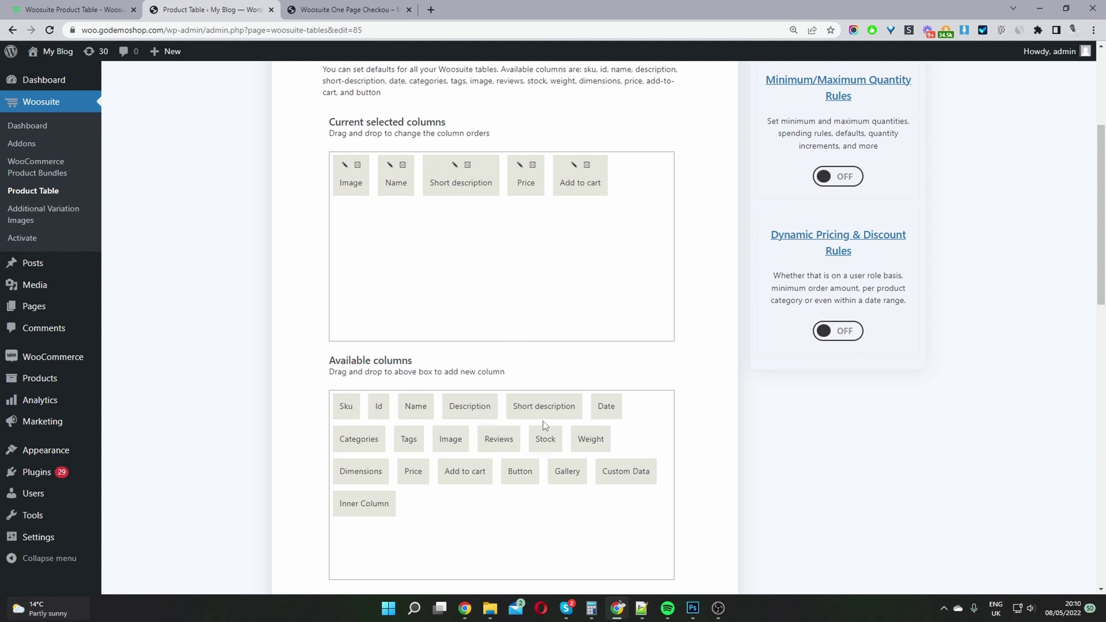
drag(544, 407, 552, 264)
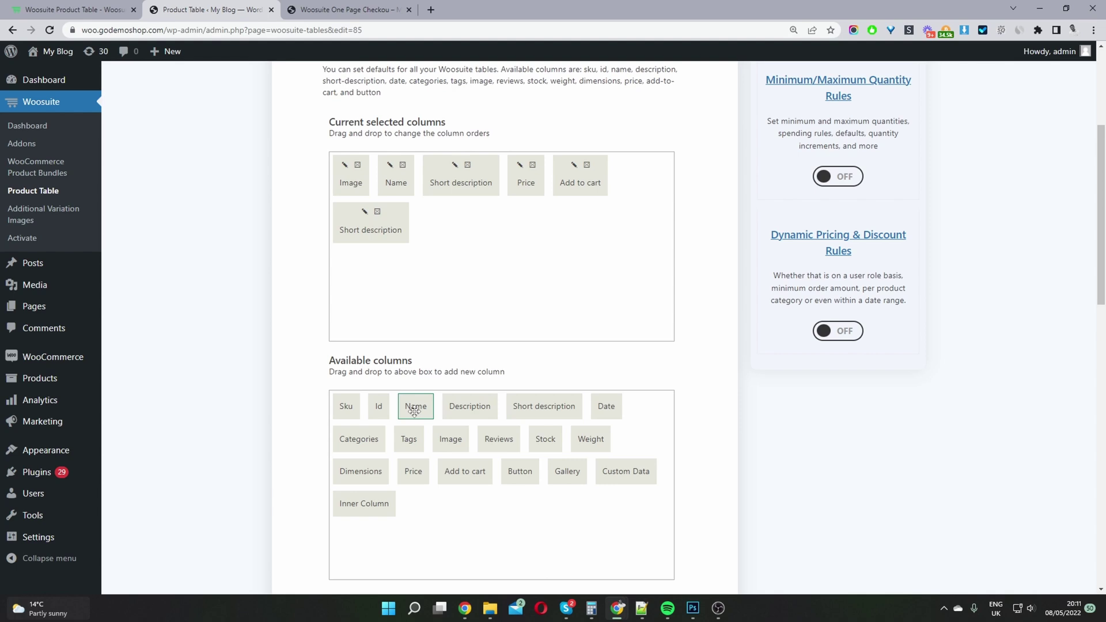
click(379, 214)
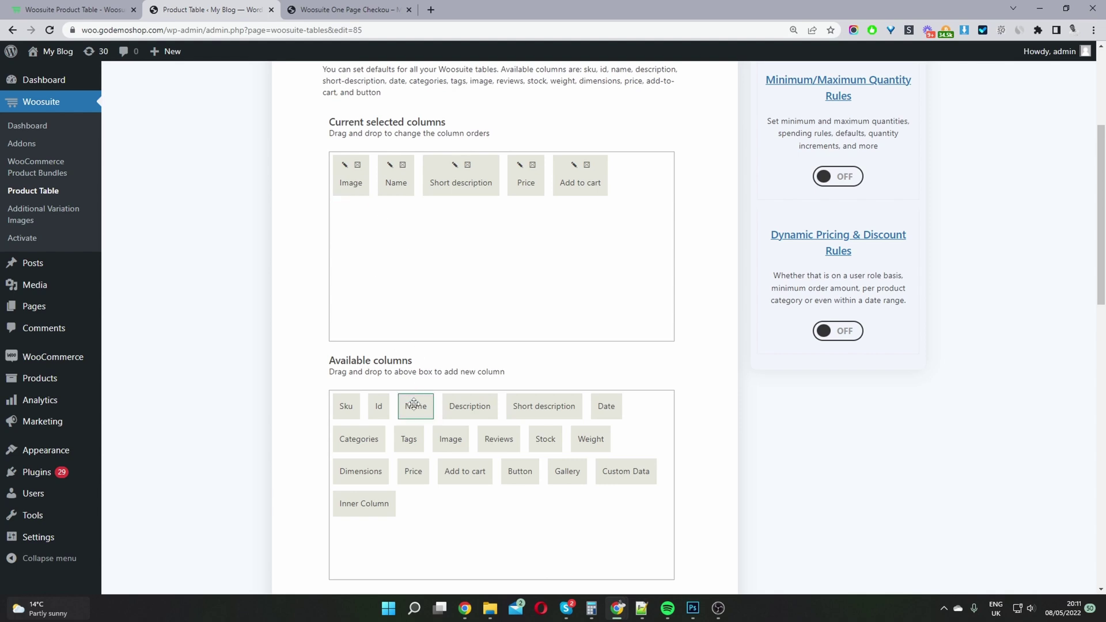
drag(415, 407, 408, 245)
drag(415, 407, 396, 279)
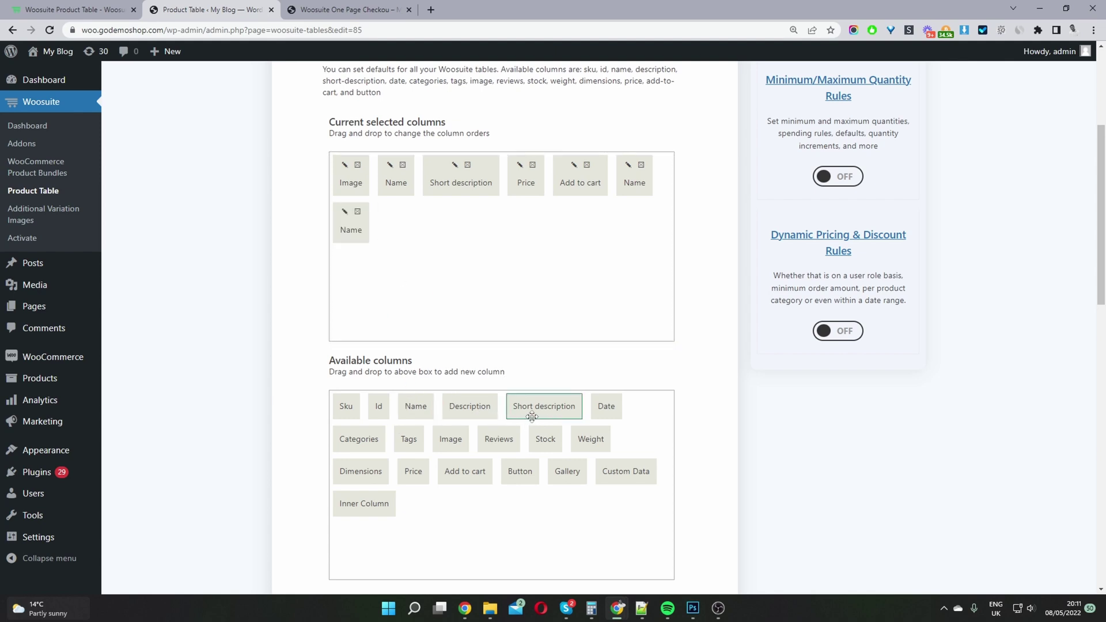
drag(527, 414, 501, 262)
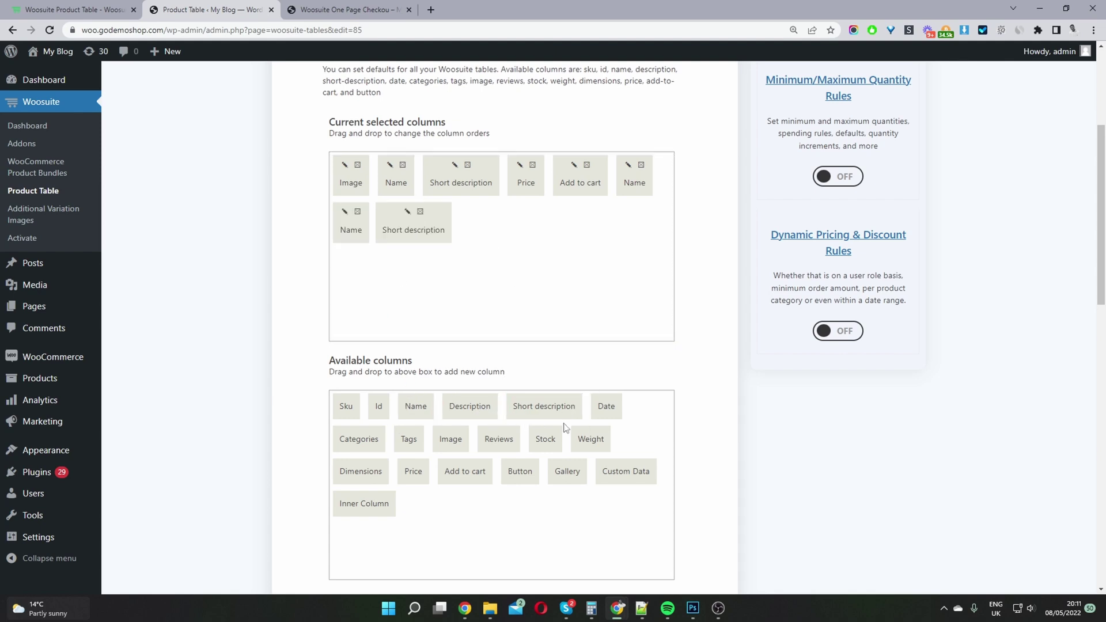
drag(550, 438, 522, 237)
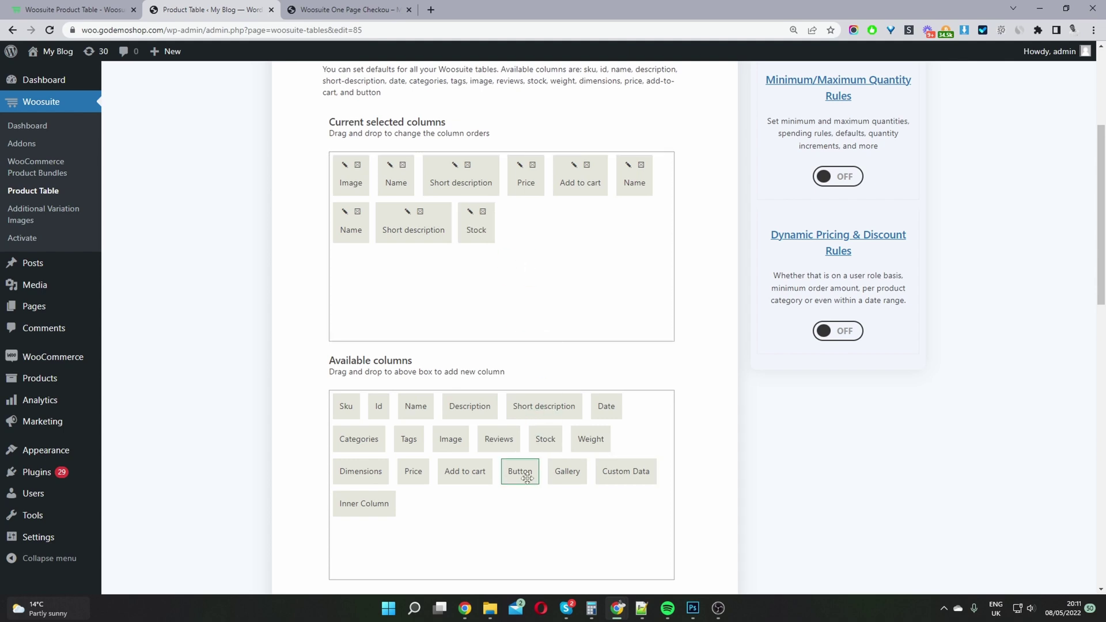
drag(467, 481, 531, 259)
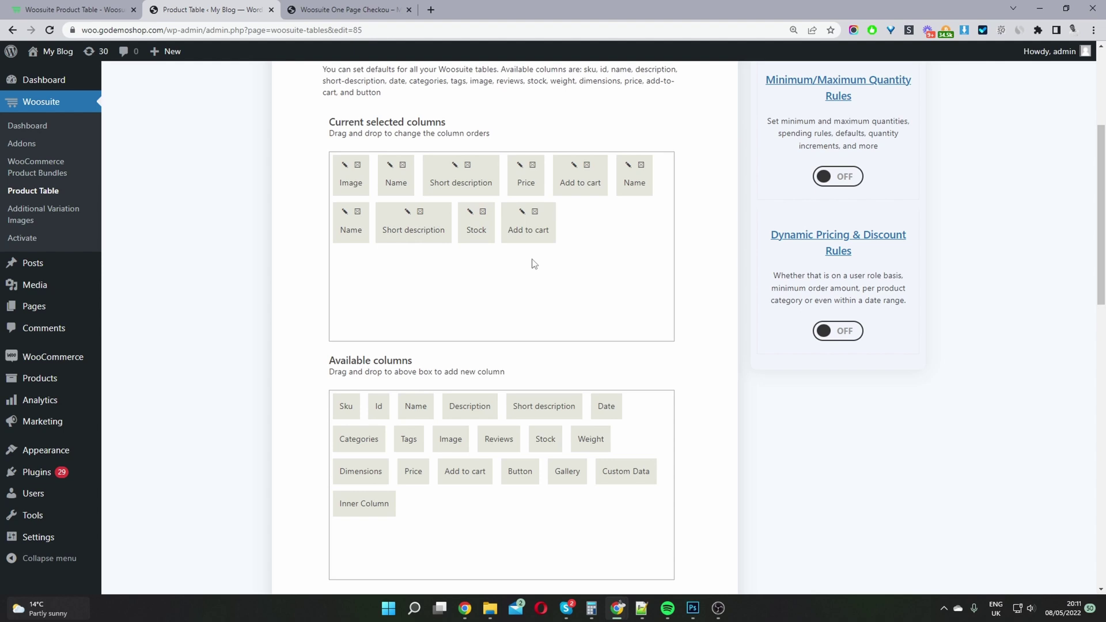
click(541, 211)
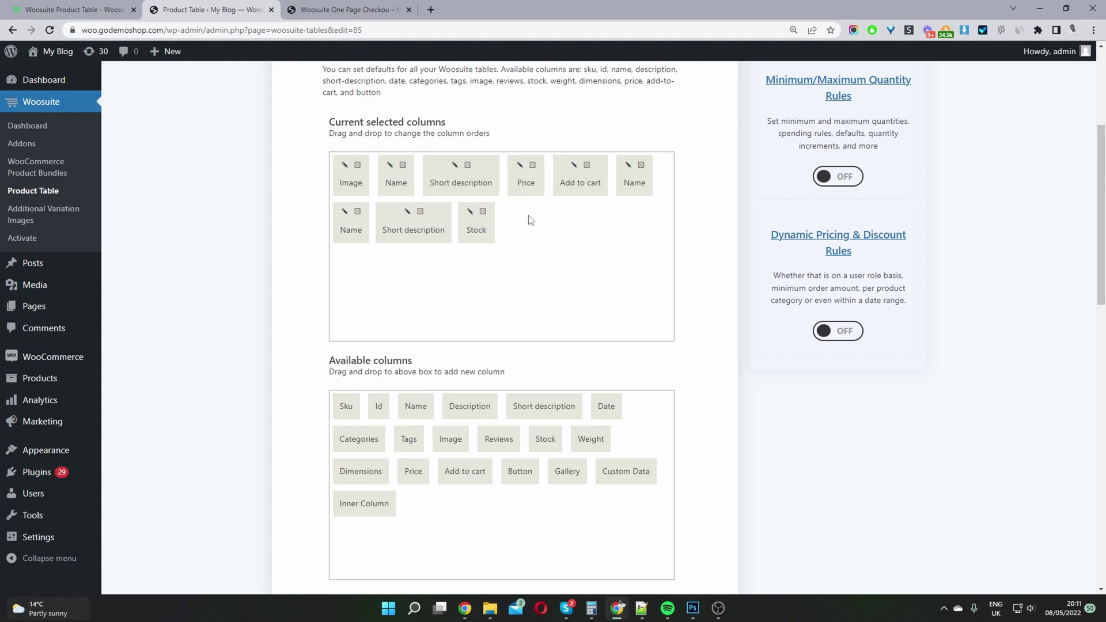
click(483, 211)
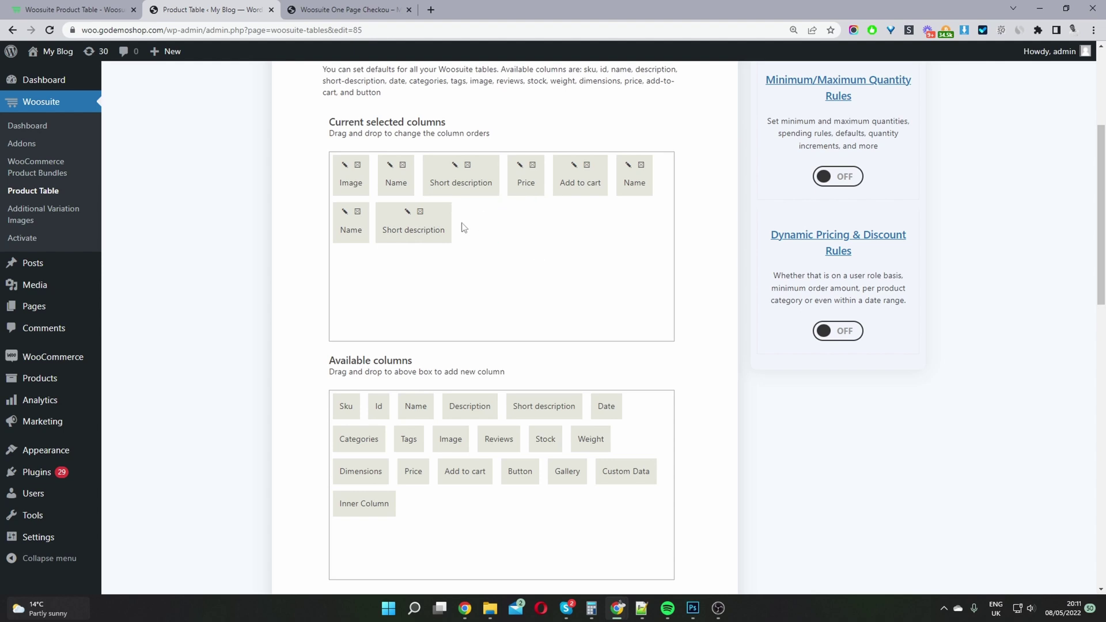
click(420, 212)
click(357, 211)
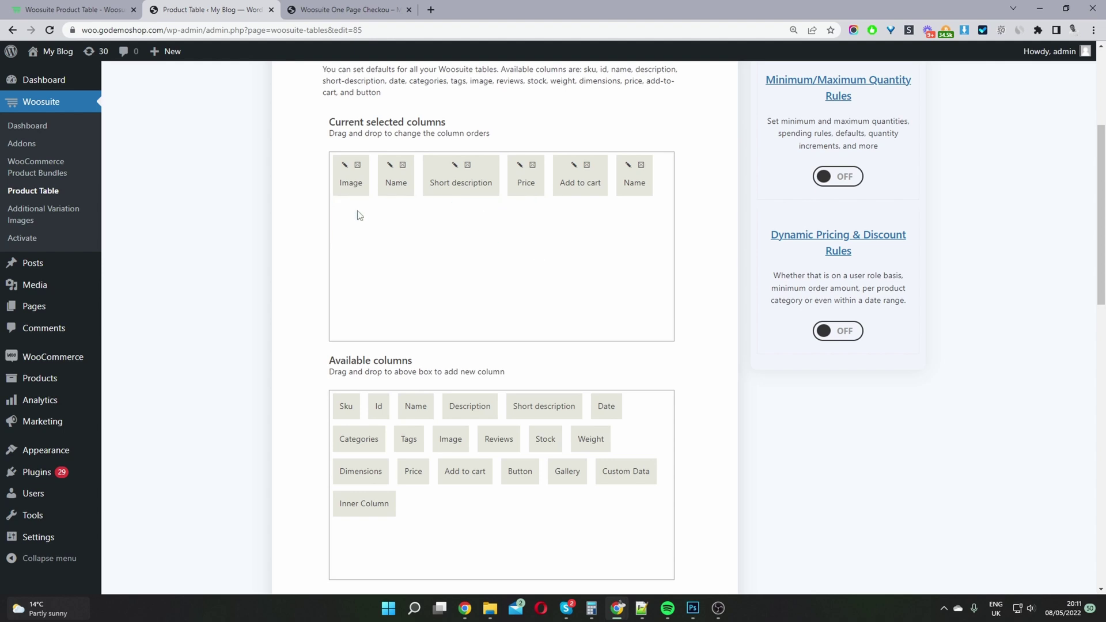
- Relabel the Name column 'Products' and save the change
click(389, 165)
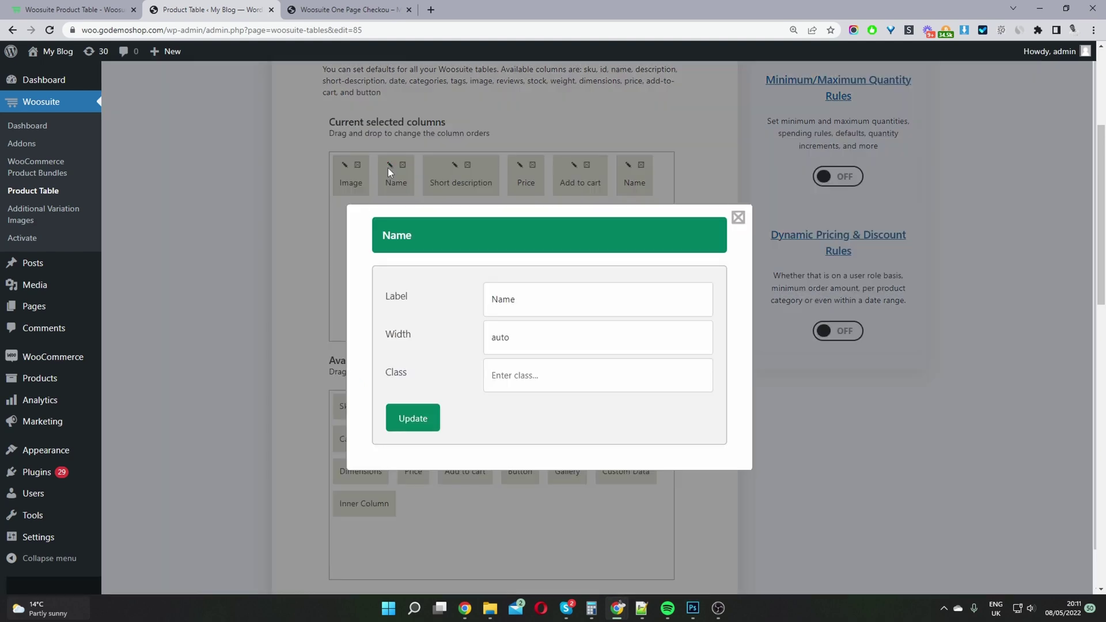
click(539, 300)
drag(539, 300, 419, 301)
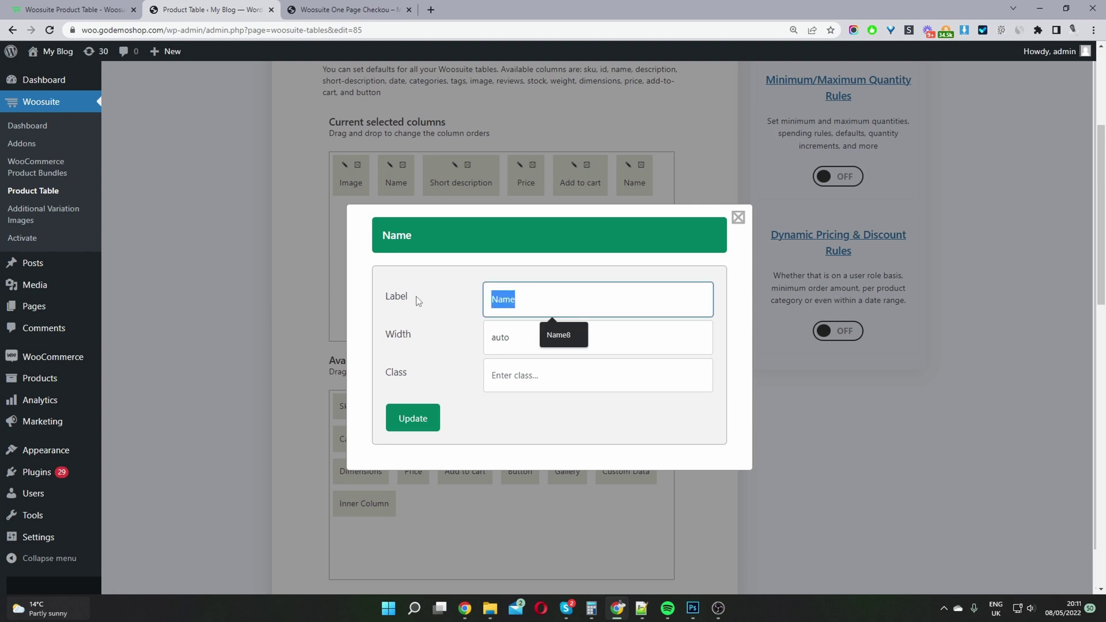
text(Products)
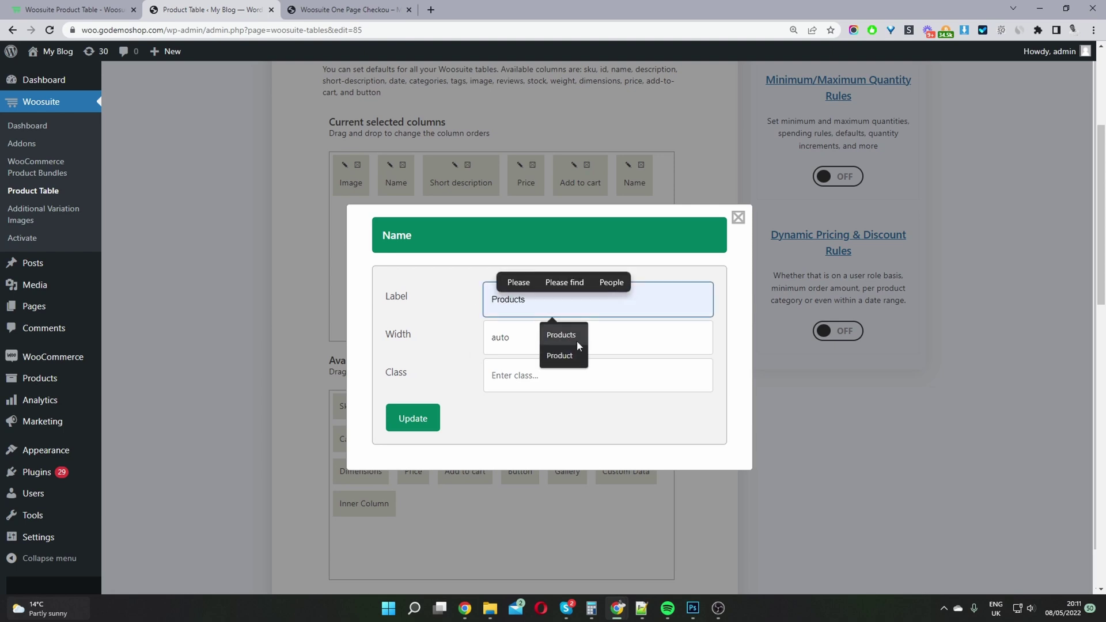
click(573, 337)
click(407, 423)
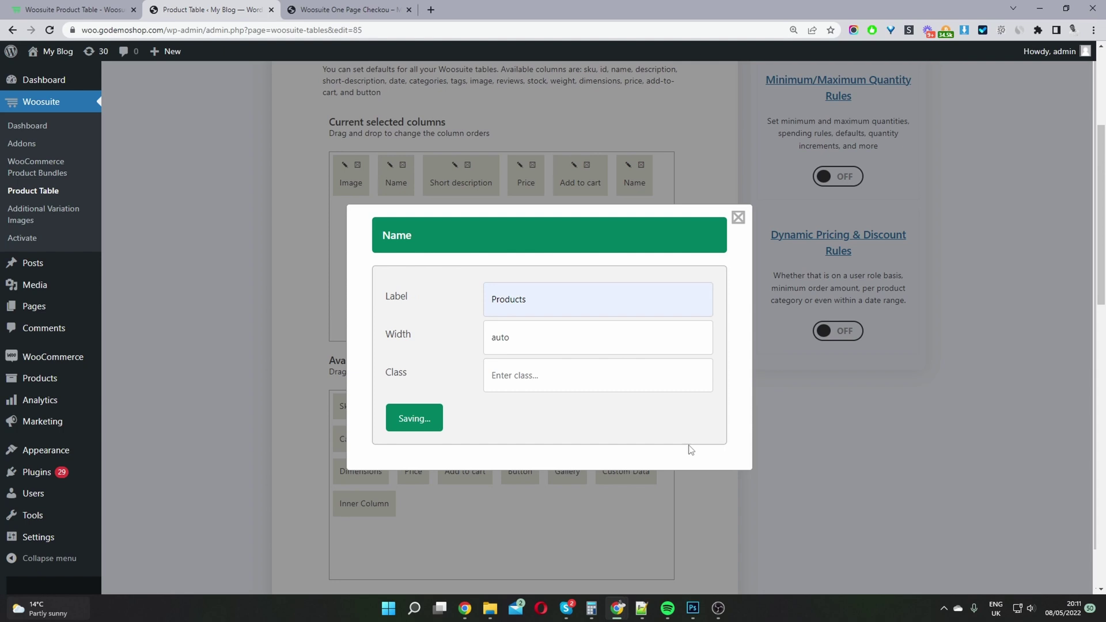
- Close the Name column settings, leaving the 100x100 image size unchanged
click(814, 405)
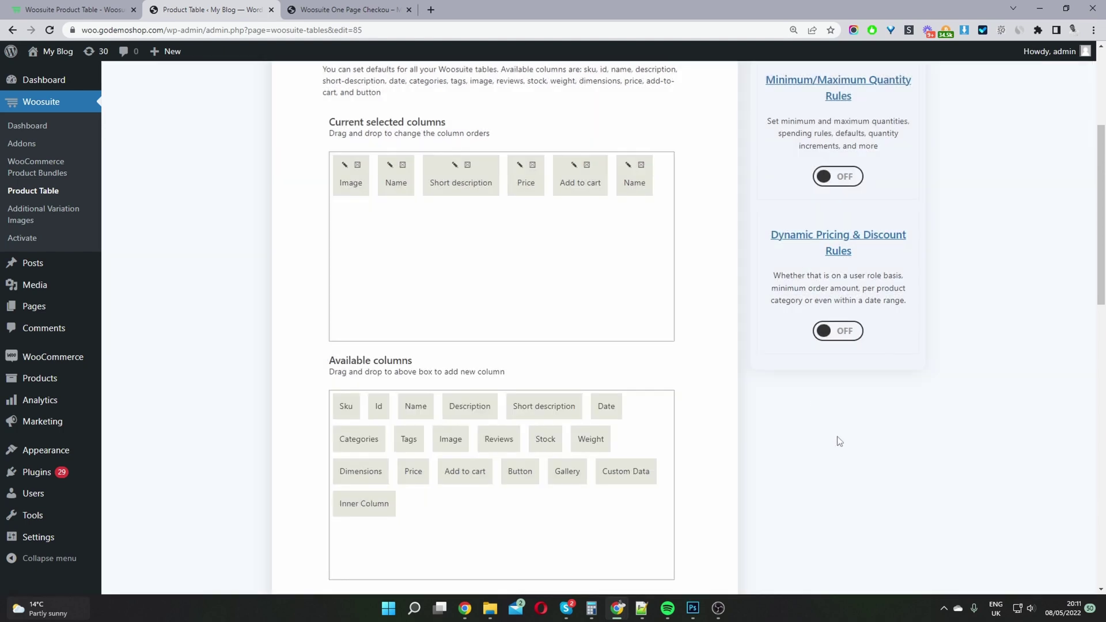
scroll(819, 437, down, 6)
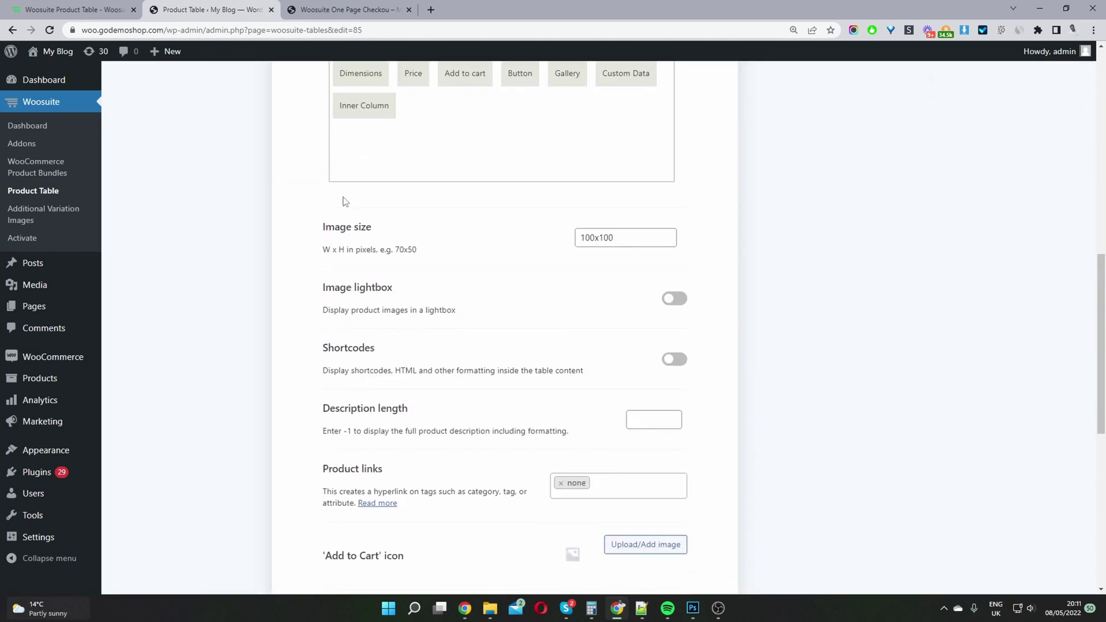
click(650, 226)
drag(650, 226, 567, 223)
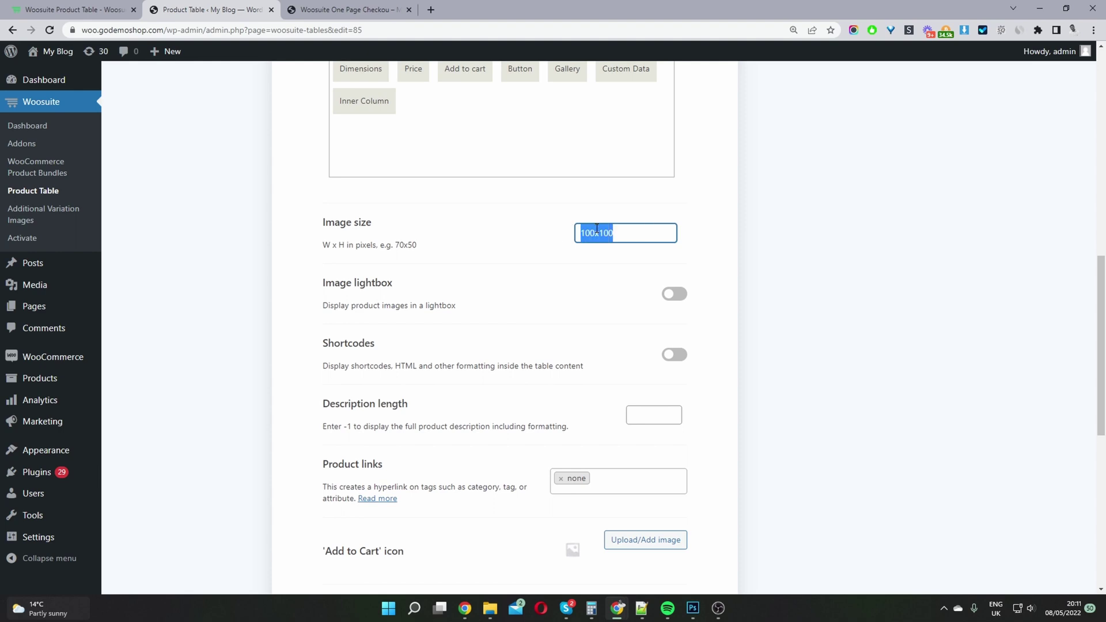
click(811, 265)
- Rename the Add to Cart button to BUY and expand the Bulk Add To Cart settings
scroll(849, 256, down, 3)
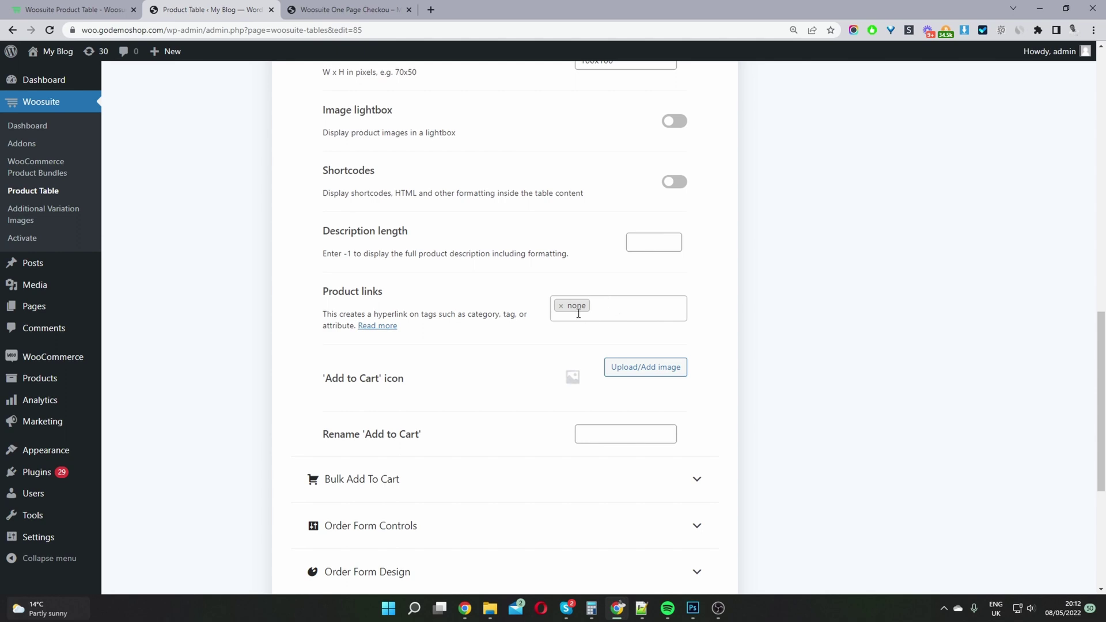
scroll(476, 303, down, 2)
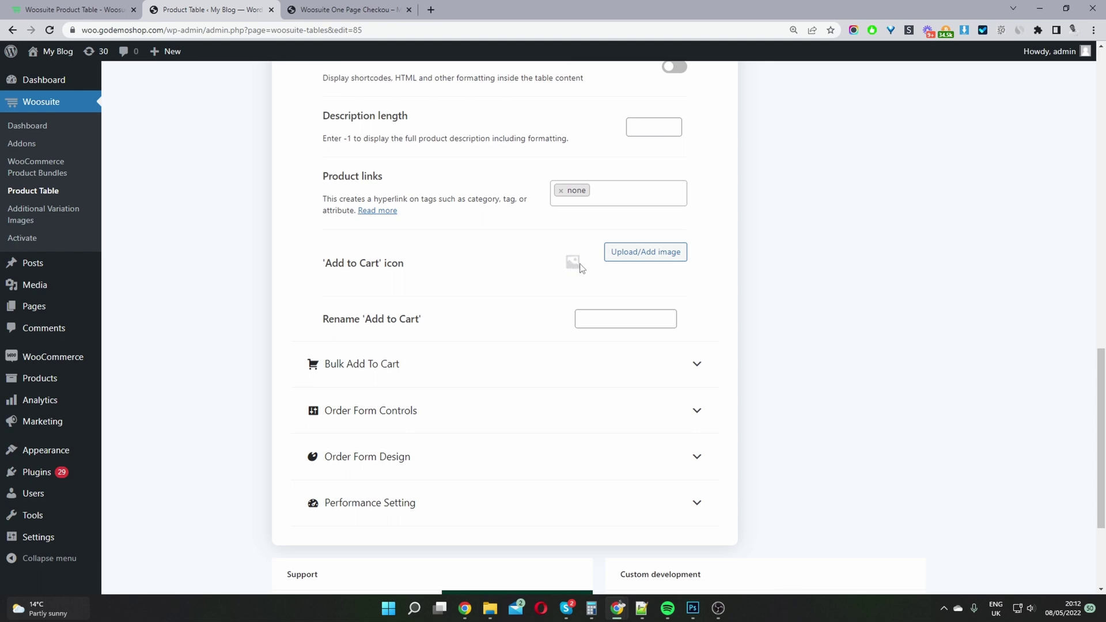
click(616, 314)
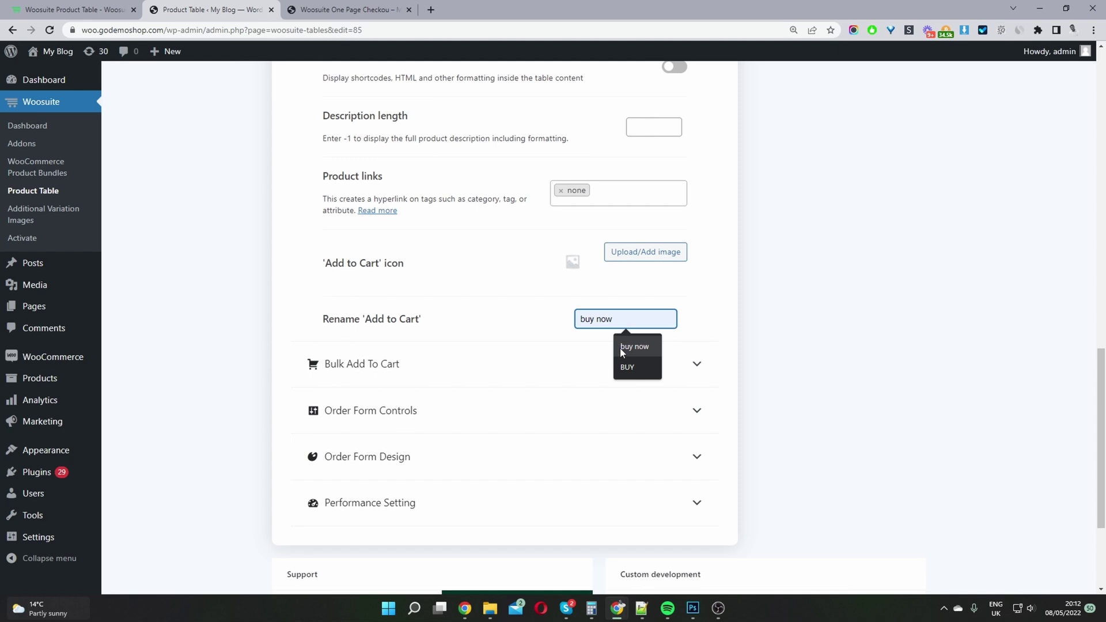
click(628, 367)
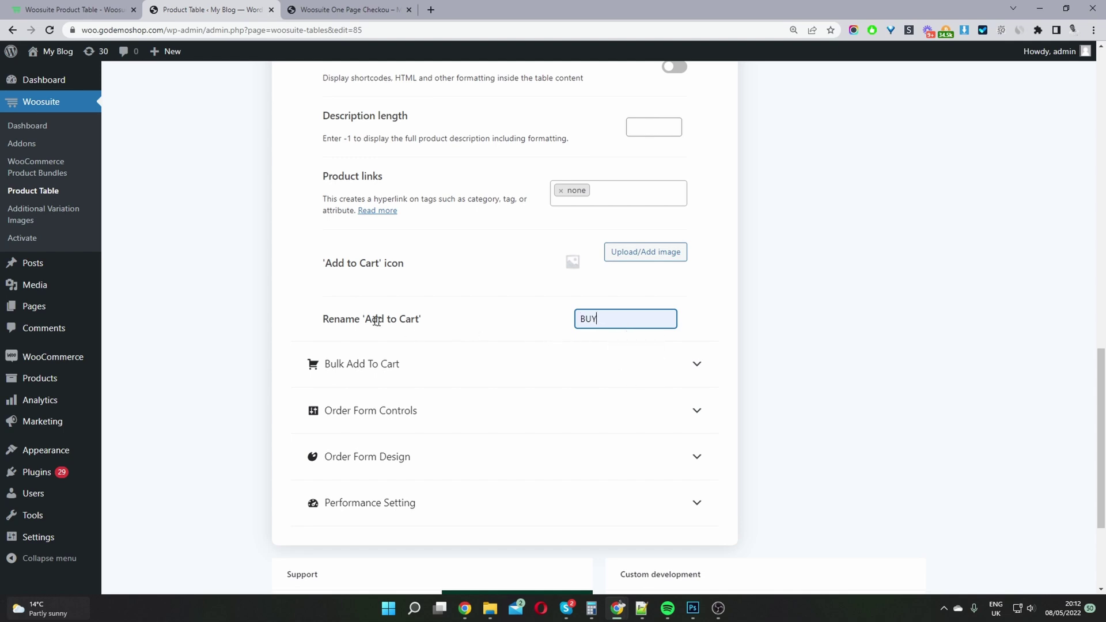
click(485, 364)
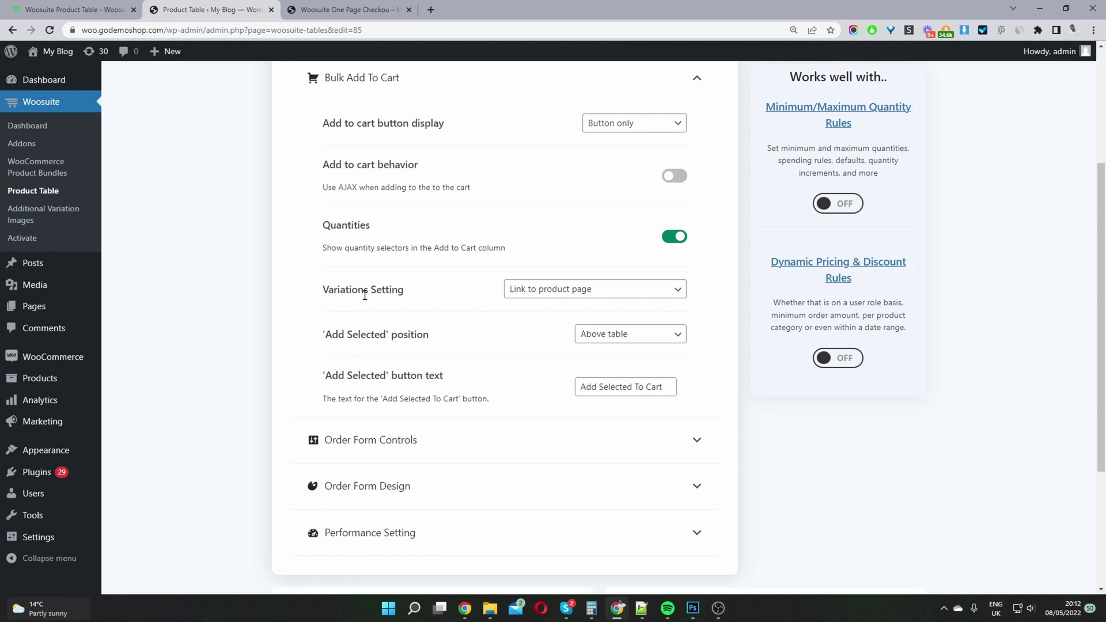
- Set Variations Setting to 'Dropdown lists in add to cart column' and expand Order Form Controls
click(563, 297)
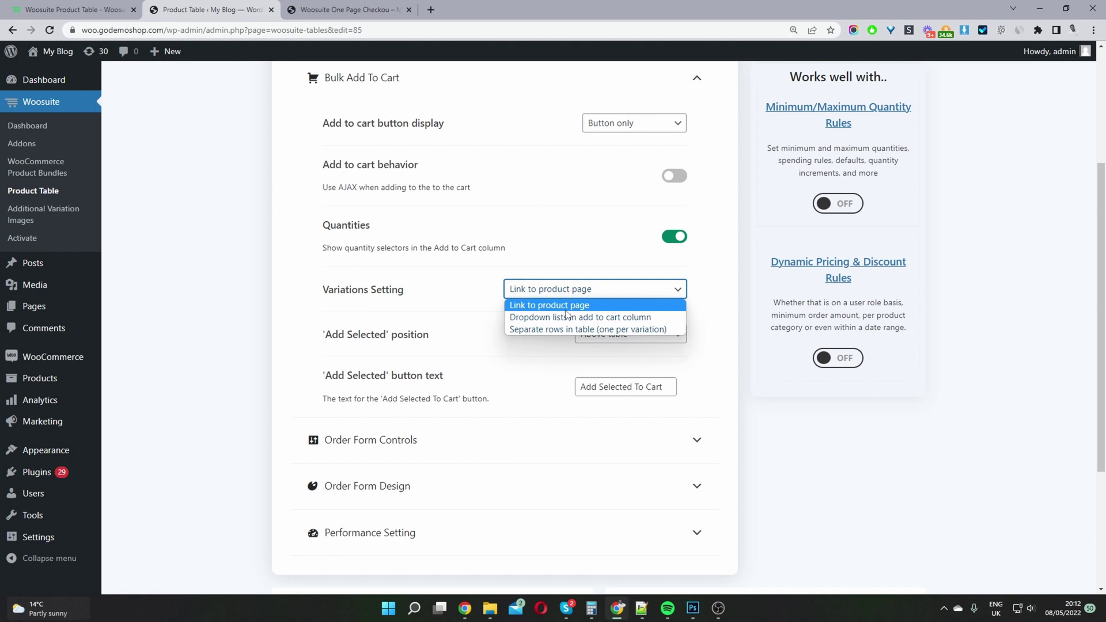
click(567, 319)
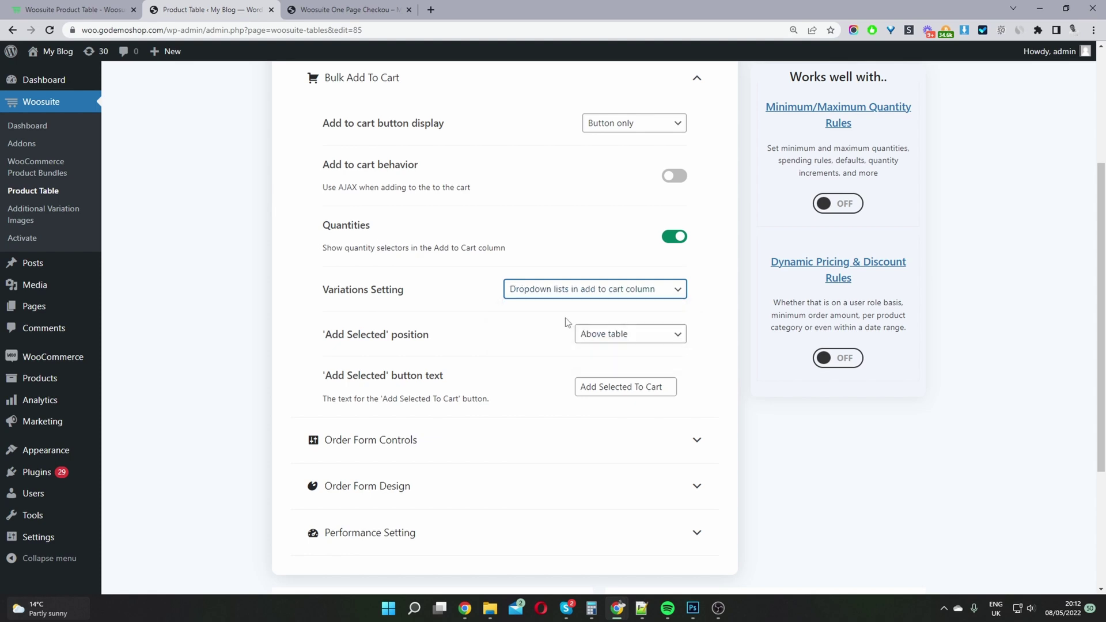
scroll(573, 363, down, 3)
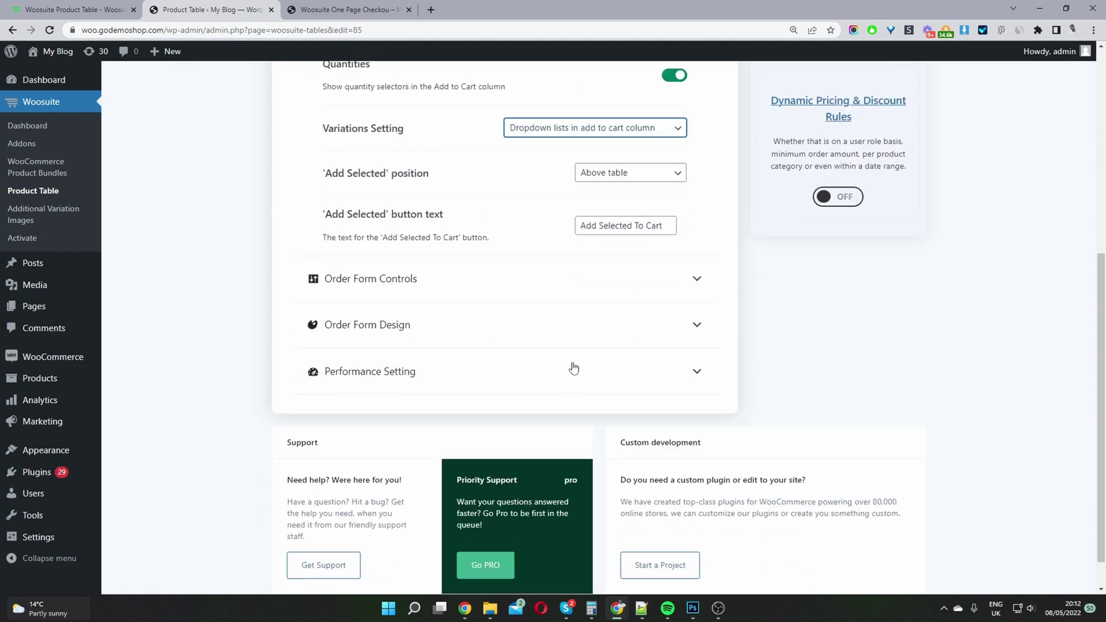
click(548, 349)
scroll(446, 257, up, 3)
- Try a third product condition rule, then delete it, keeping Categories Accessories and Stock Status In Stock
scroll(444, 254, up, 1)
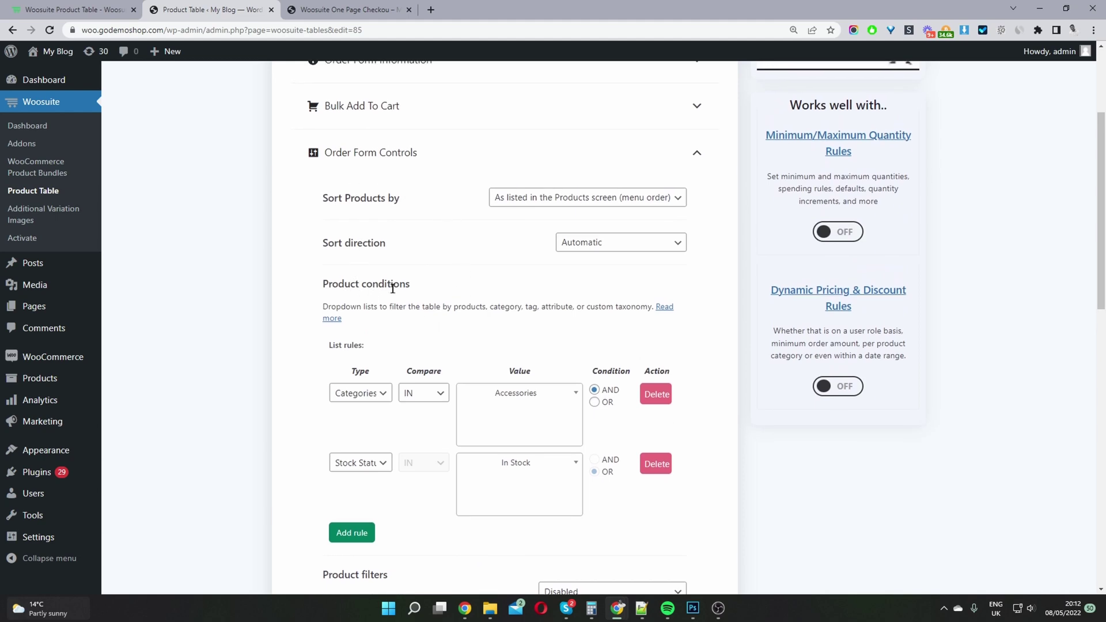
click(355, 532)
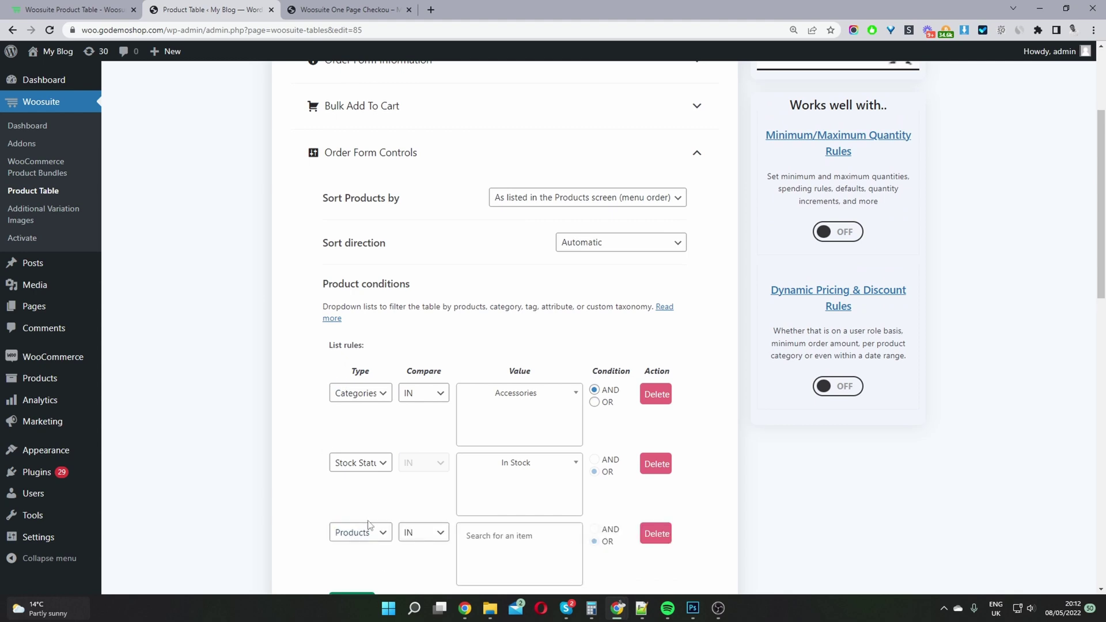
scroll(370, 519, down, 2)
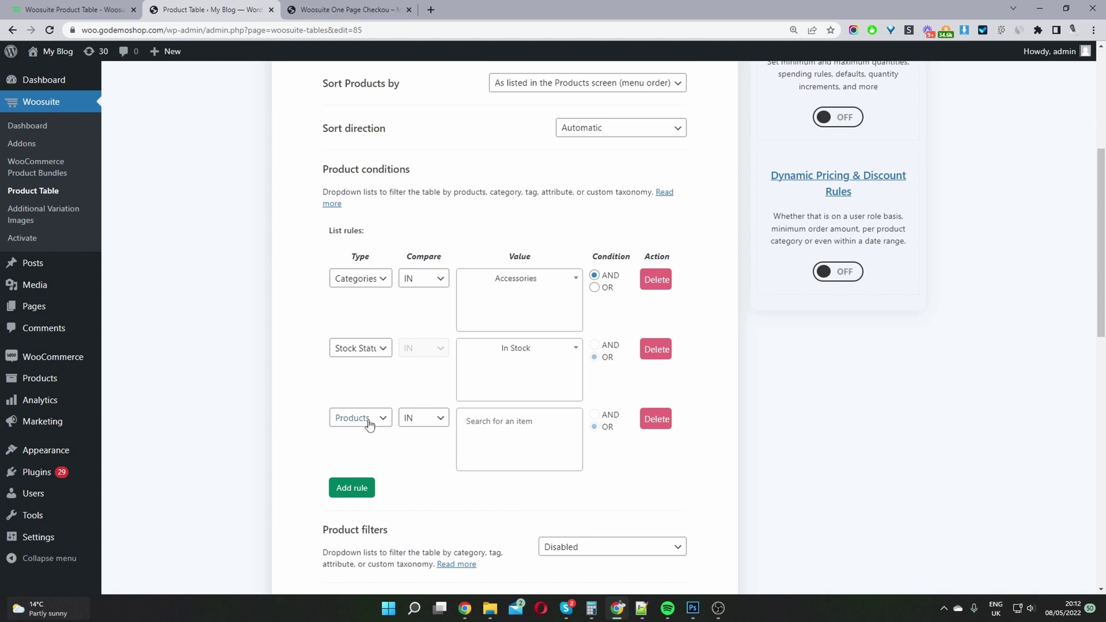
click(498, 431)
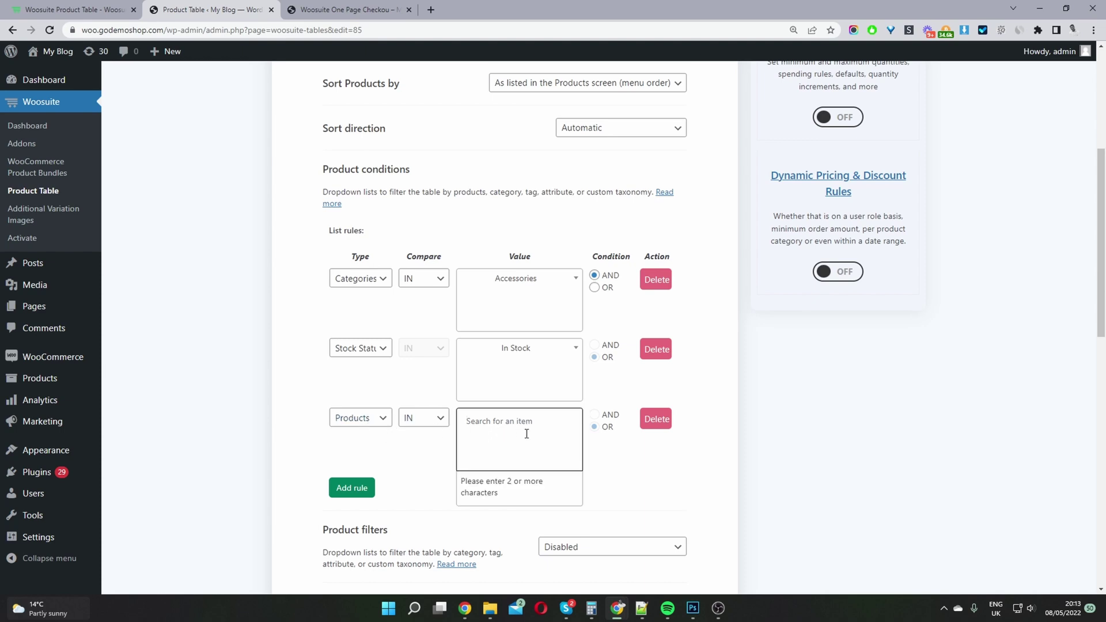
click(375, 420)
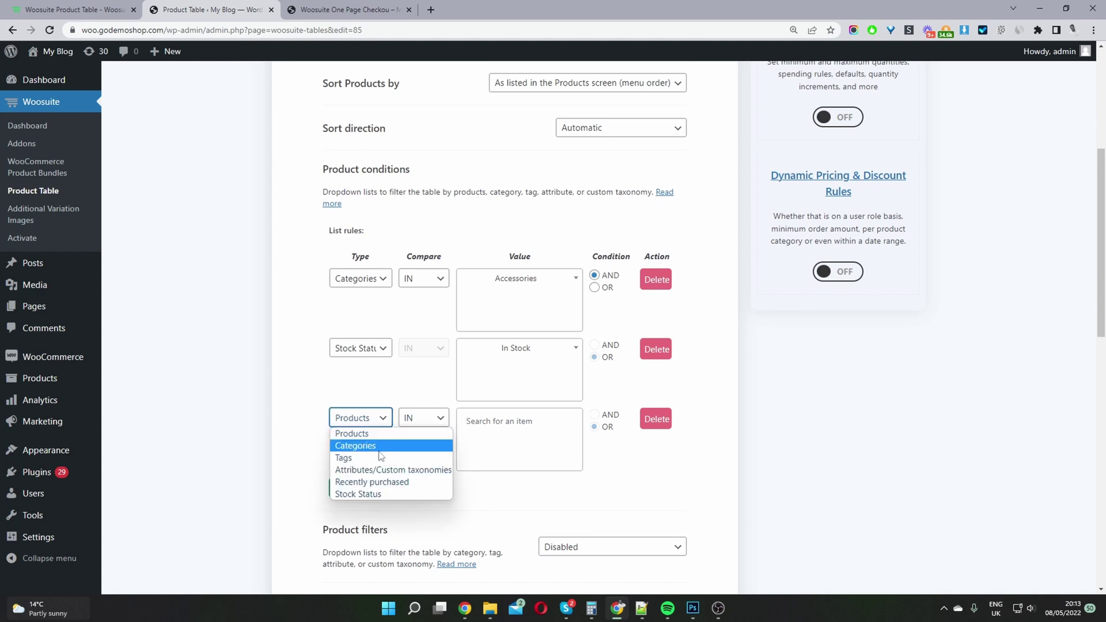
click(380, 450)
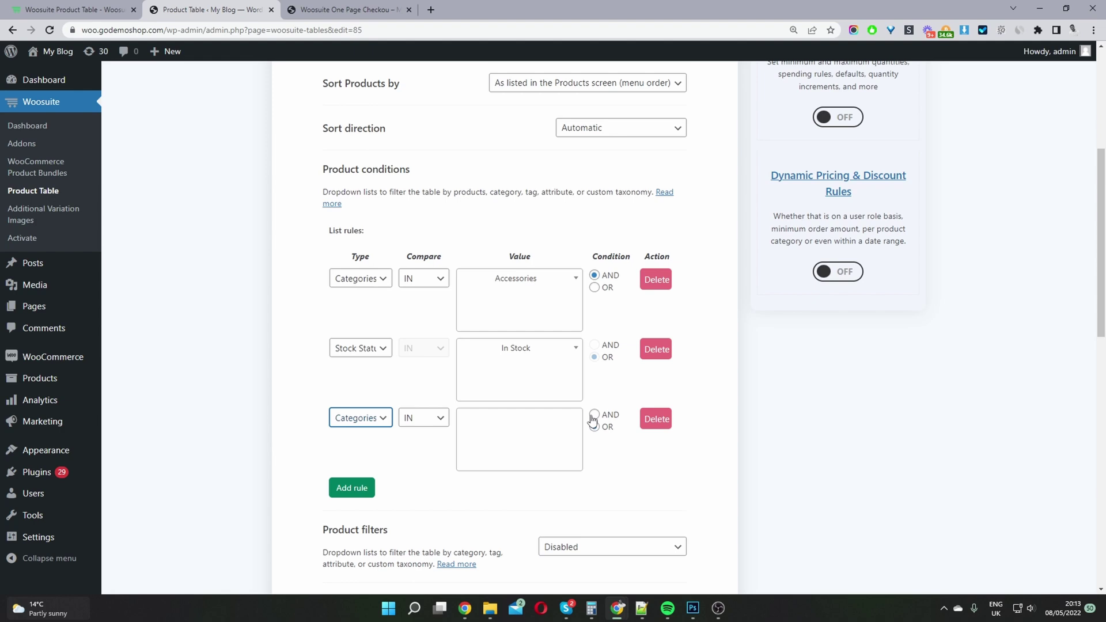
click(373, 421)
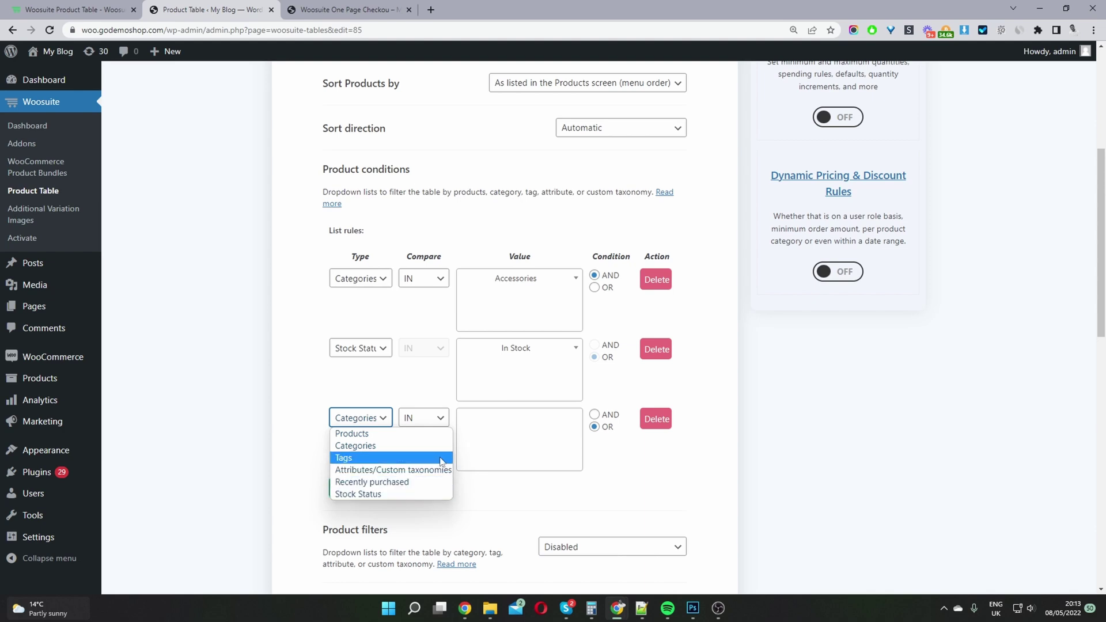
click(660, 420)
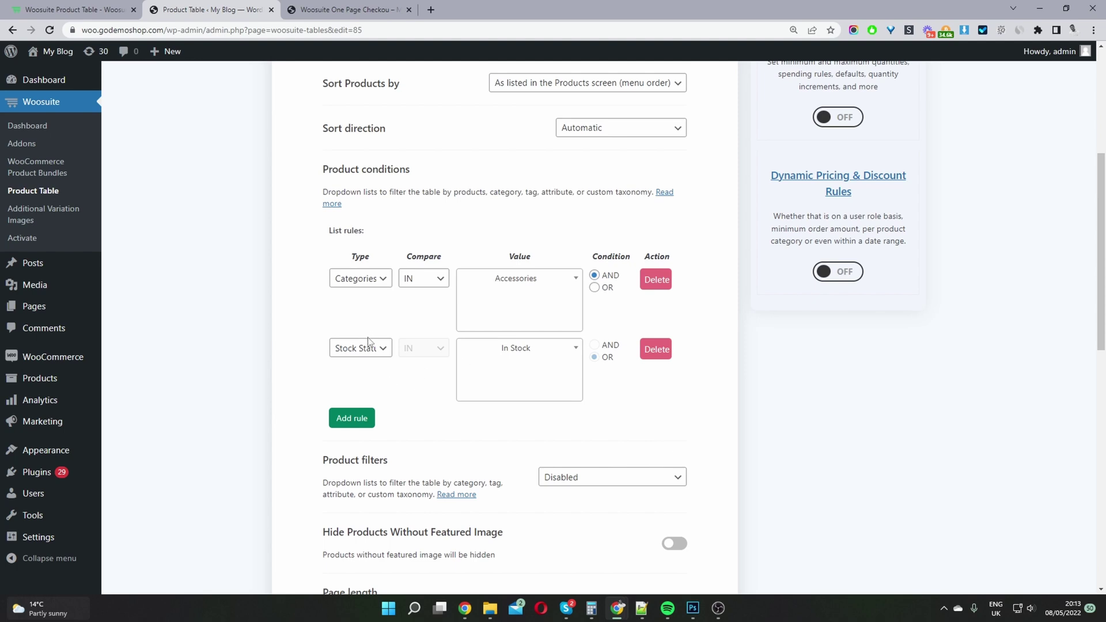
scroll(442, 370, down, 4)
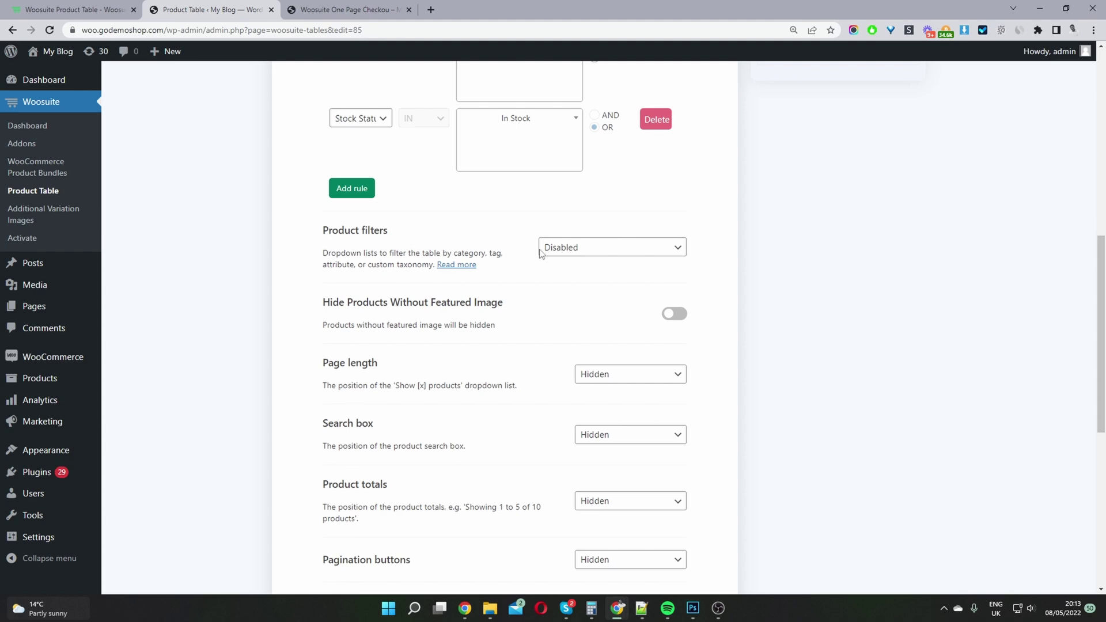
click(558, 252)
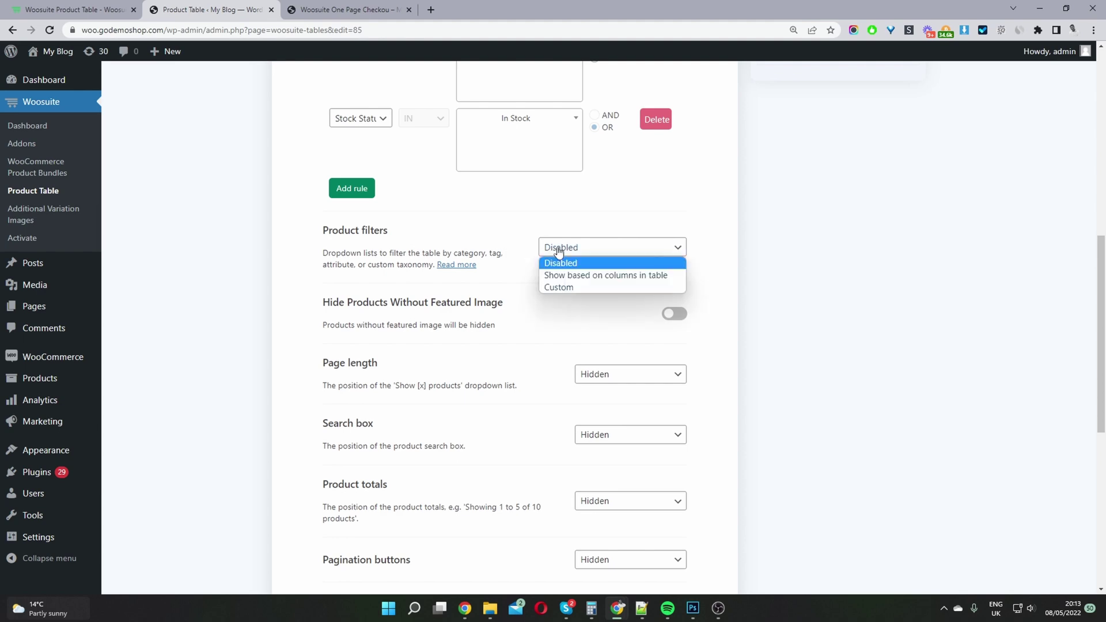
click(569, 288)
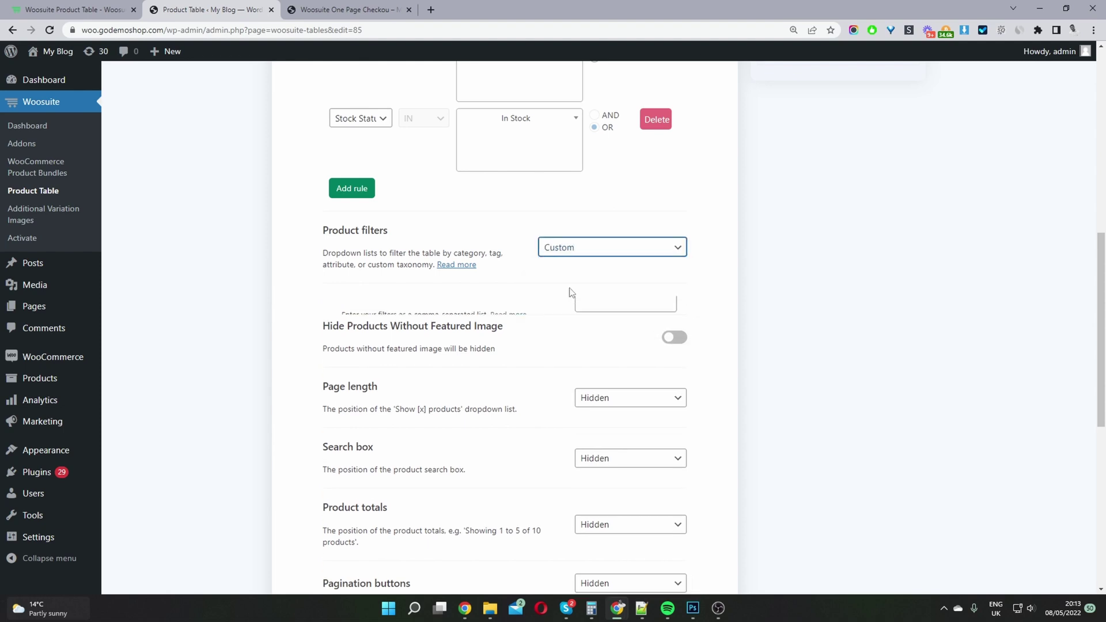
click(613, 311)
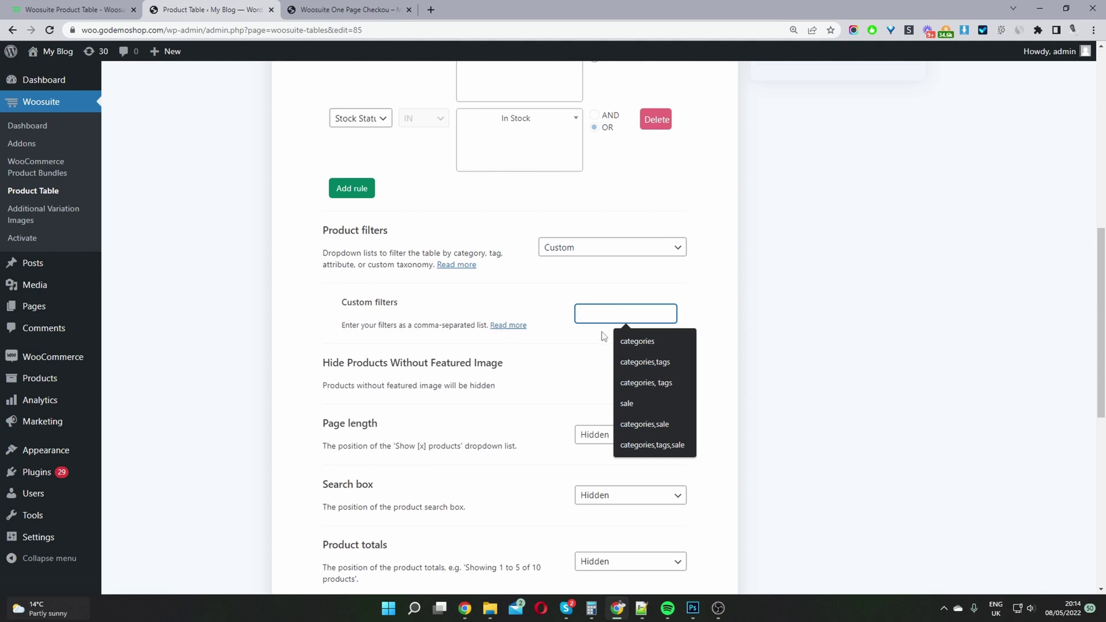
click(594, 247)
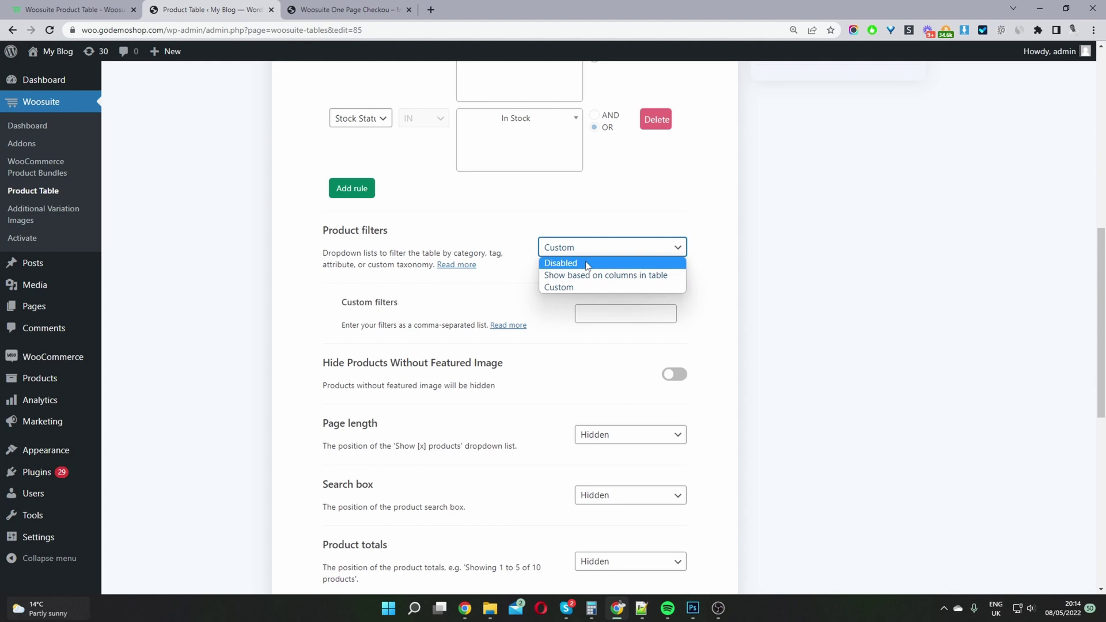
click(586, 260)
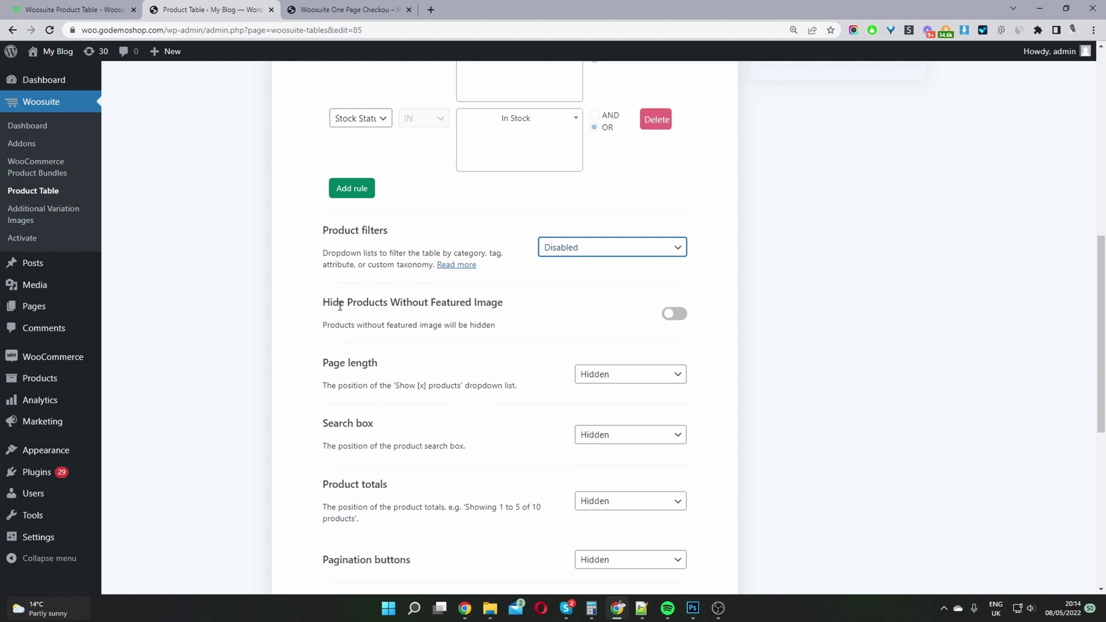
drag(339, 303, 389, 304)
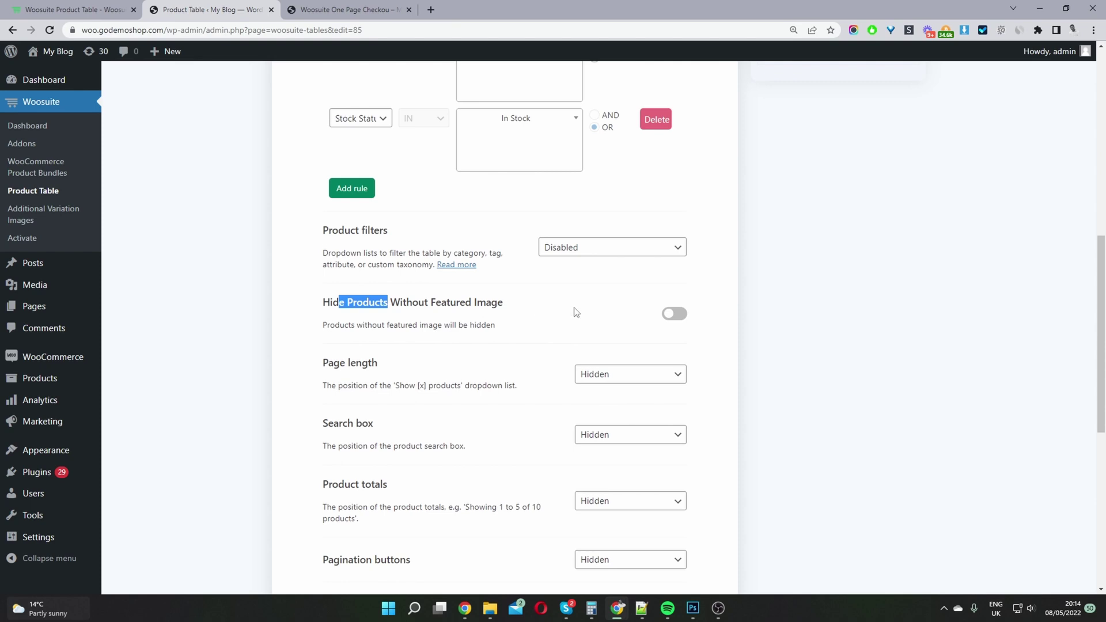
click(666, 317)
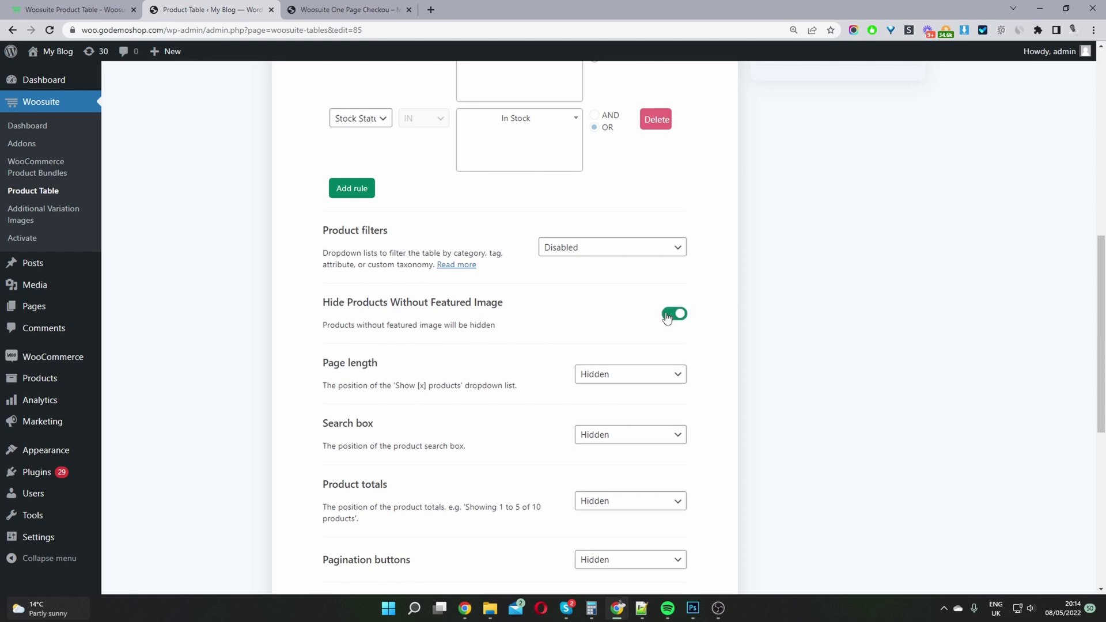
click(663, 318)
scroll(363, 306, down, 1)
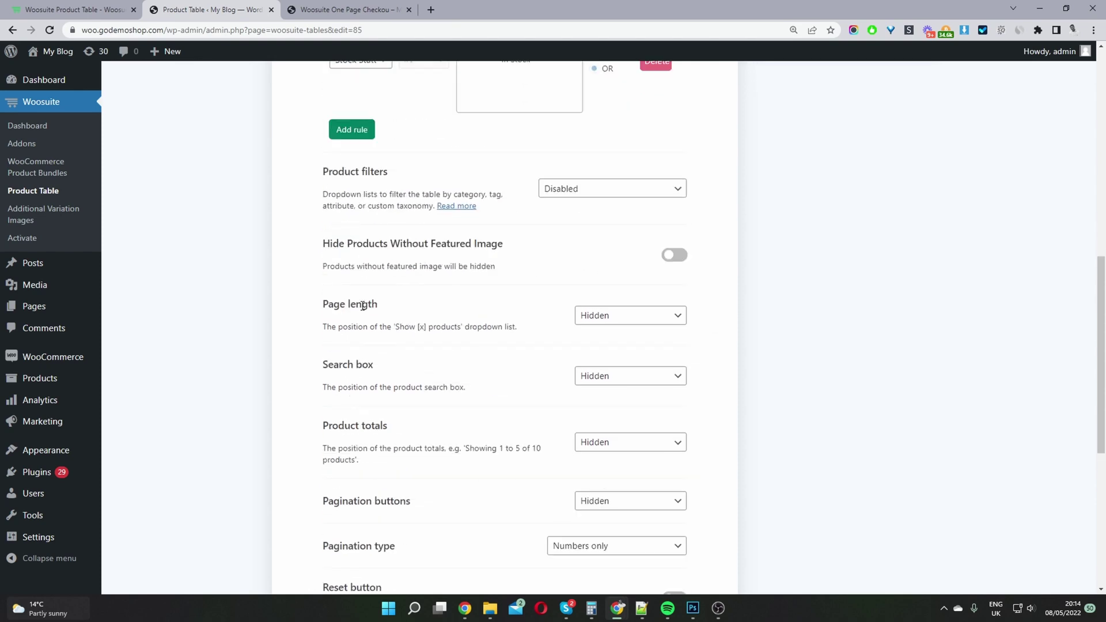
drag(345, 427, 412, 442)
drag(340, 501, 407, 501)
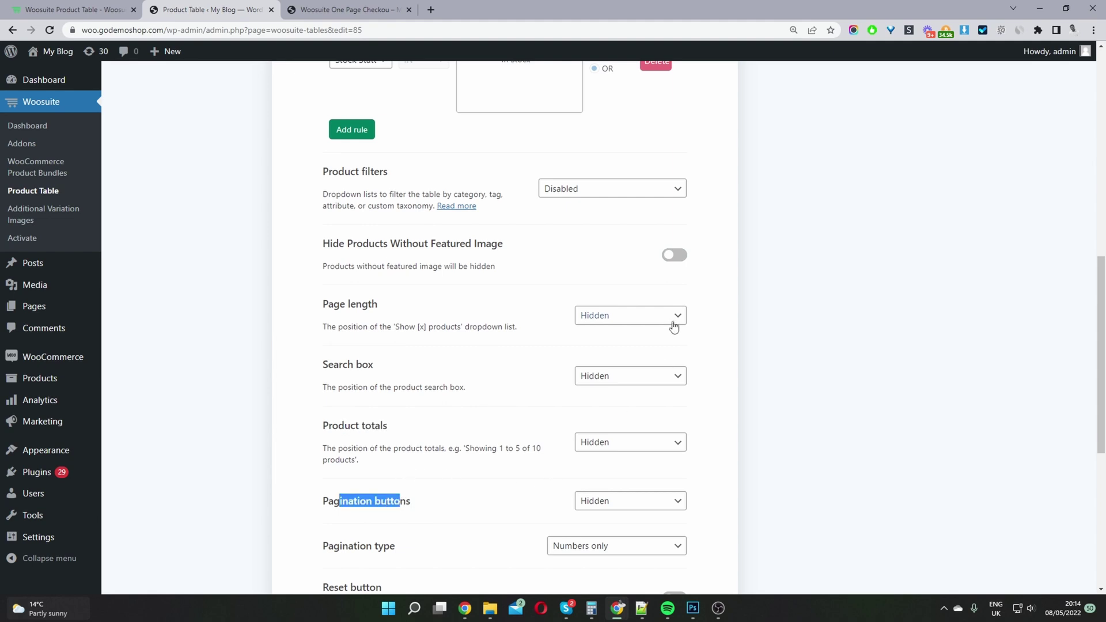
drag(322, 502, 348, 501)
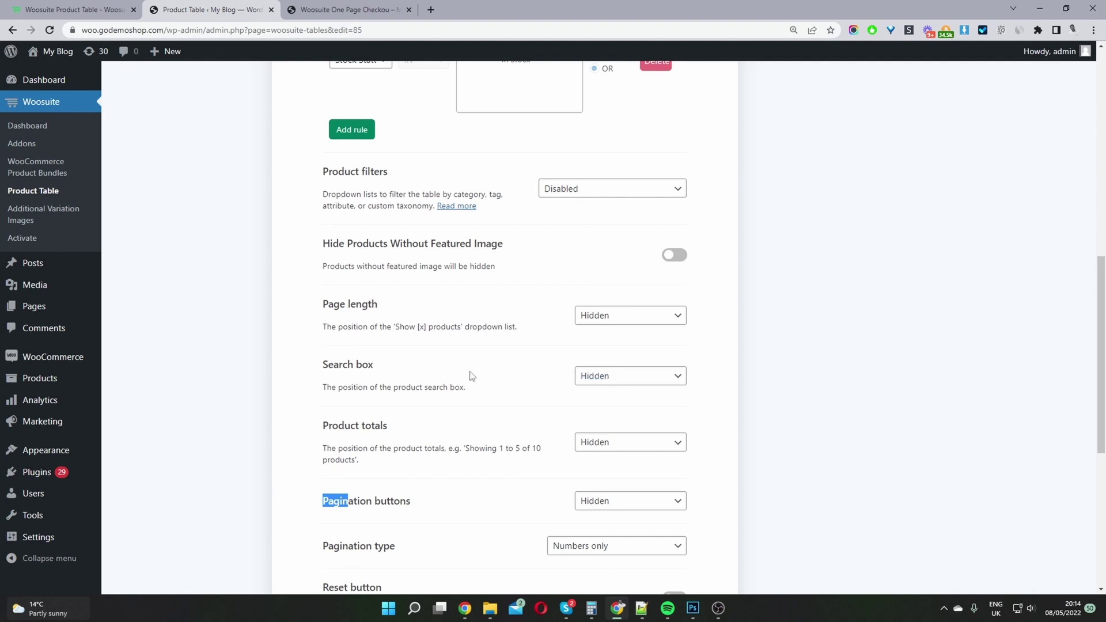
scroll(593, 430, down, 4)
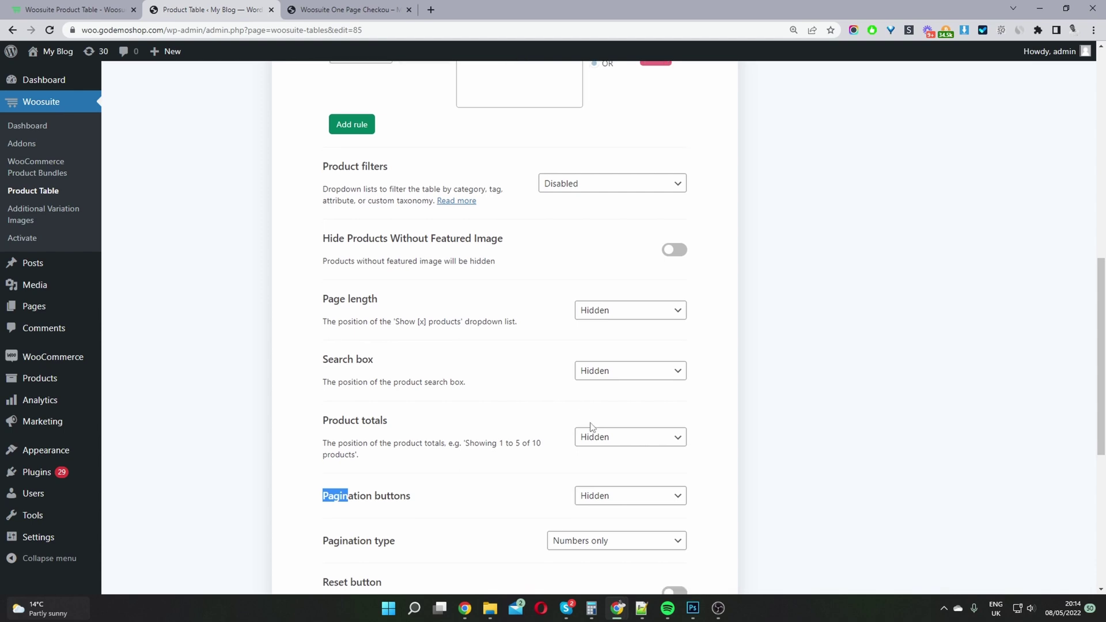
scroll(593, 427, down, 1)
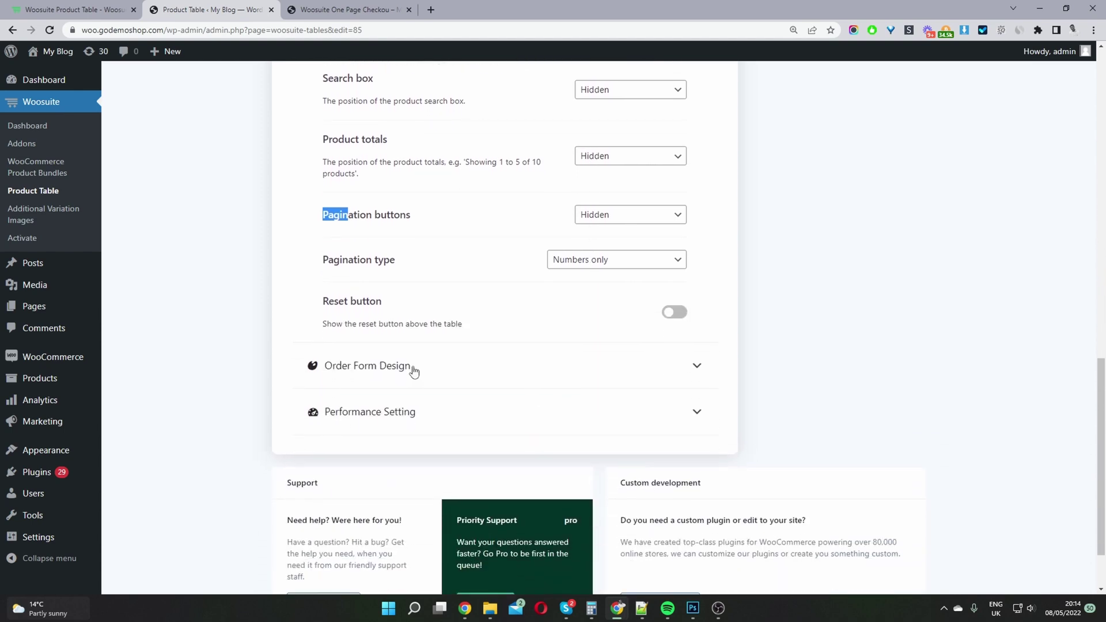
- Review Order Form Design and the product thumbnail Custom CSS, then save the table settings
click(413, 369)
scroll(501, 346, up, 1)
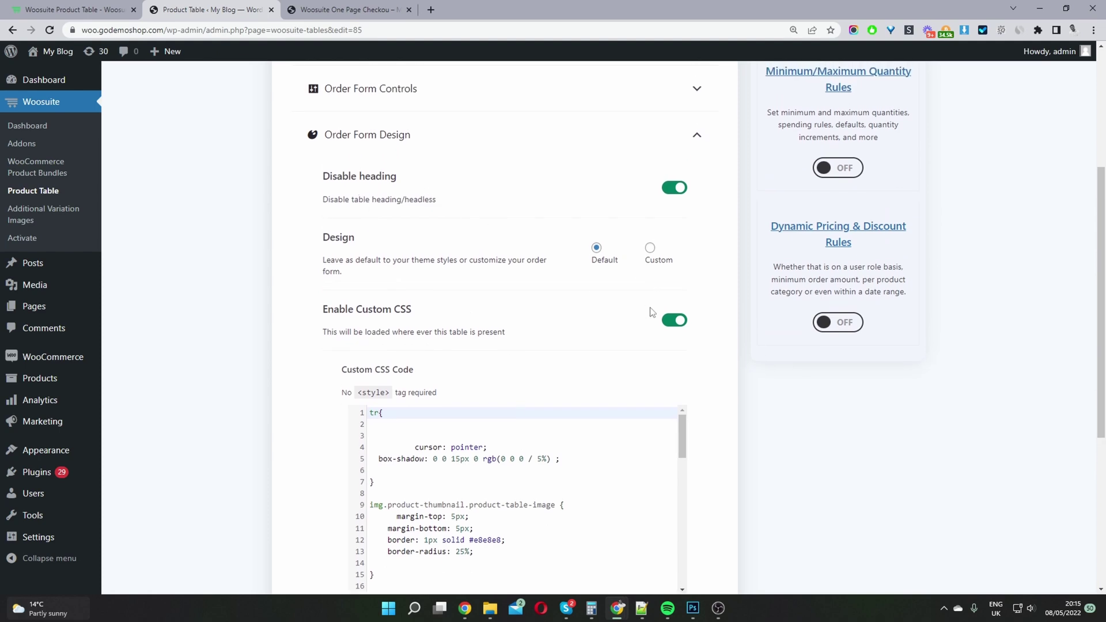
scroll(654, 311, down, 3)
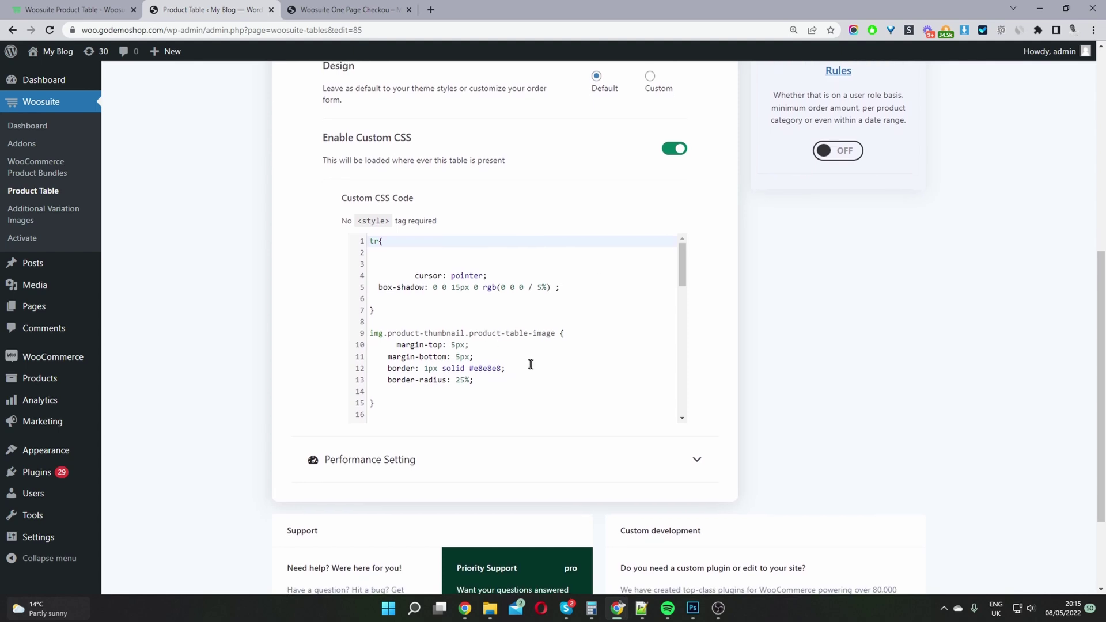
drag(572, 392, 353, 326)
scroll(720, 420, up, 7)
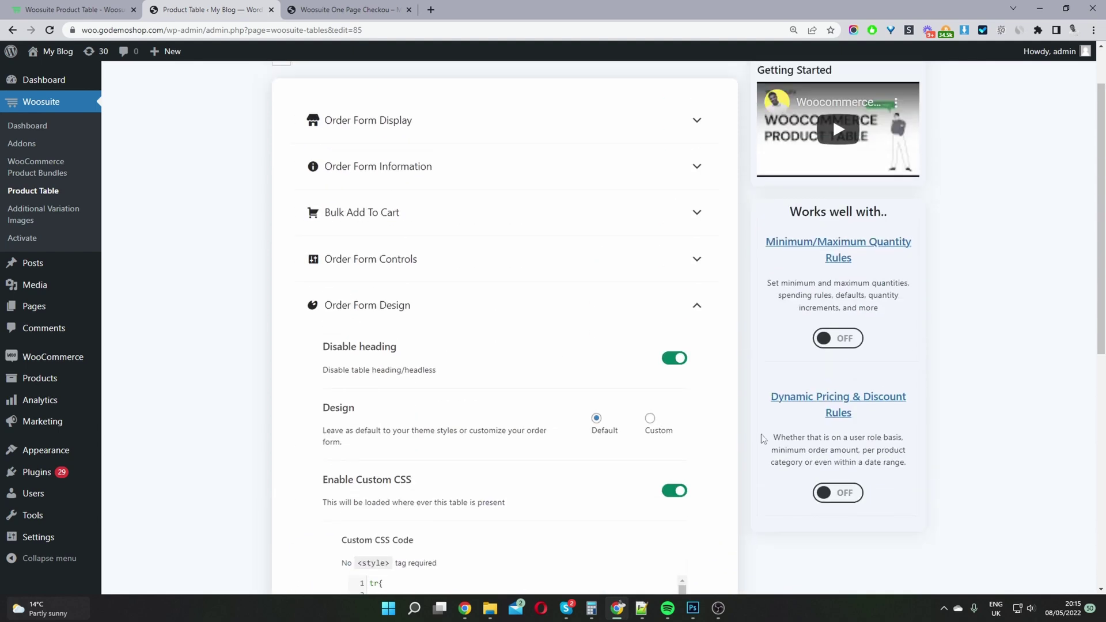
click(871, 89)
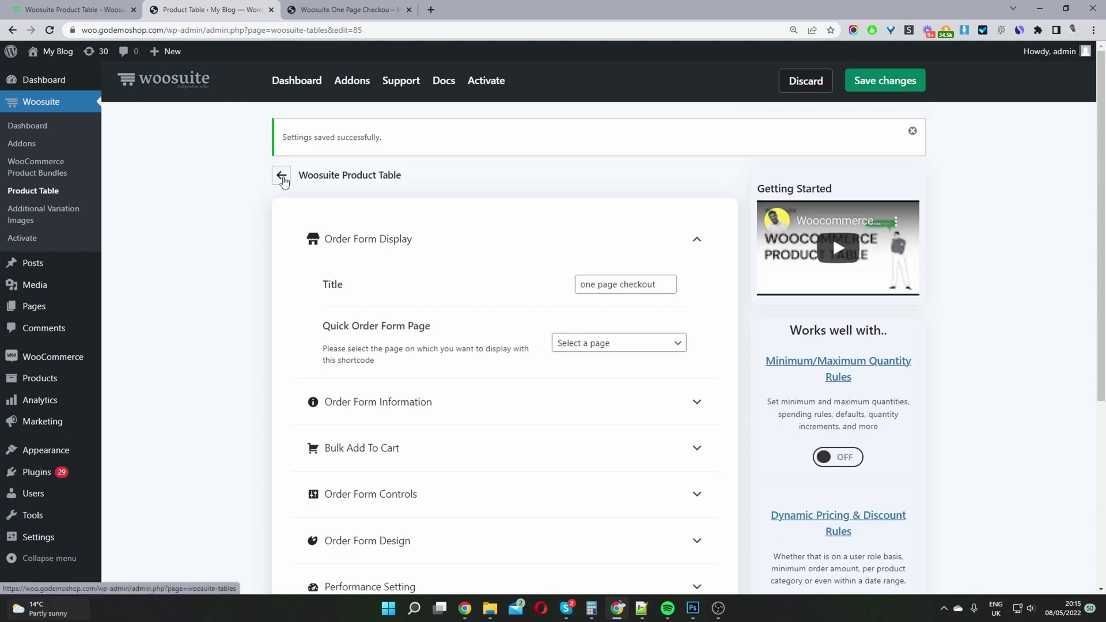
- From the tables list, copy the one page checkout table's [product_table id="85"] shortcode
click(281, 176)
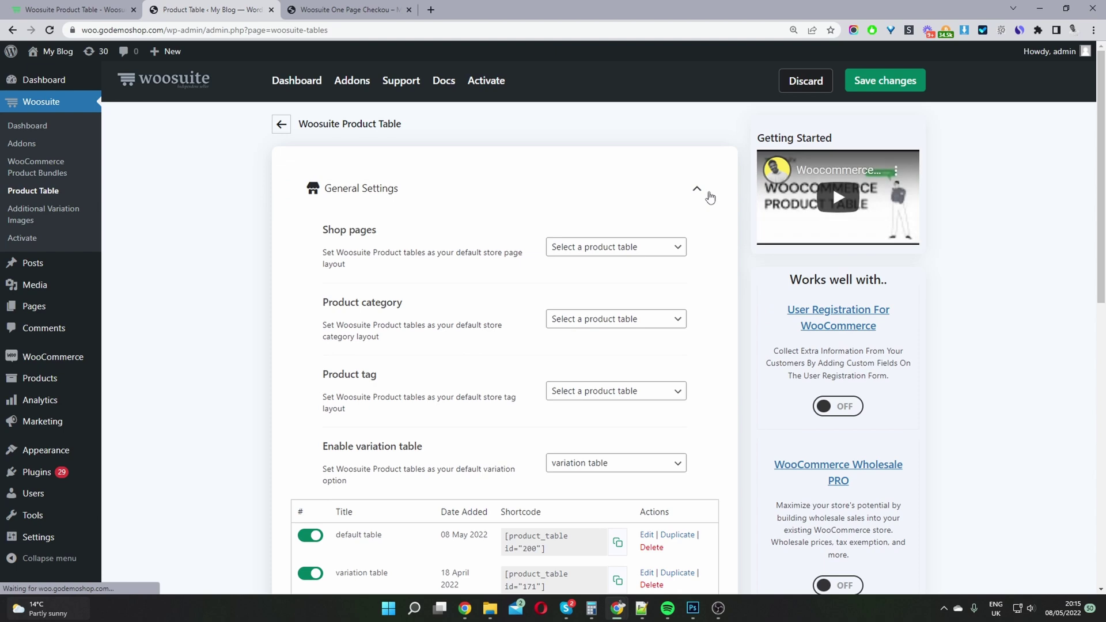
scroll(706, 196, down, 9)
scroll(703, 207, down, 2)
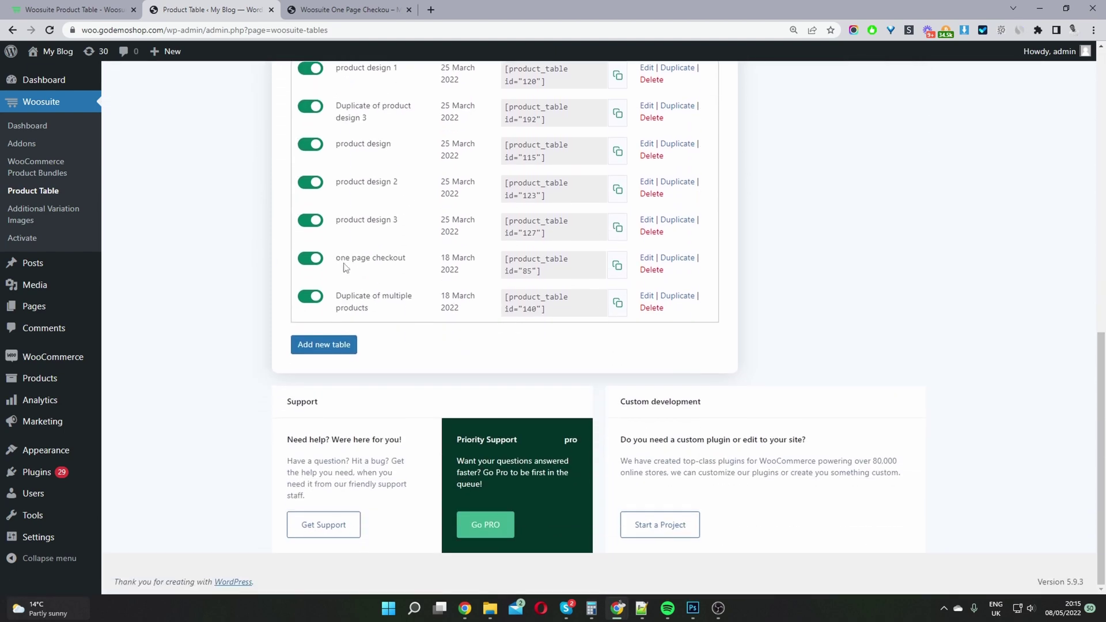
drag(338, 260, 405, 260)
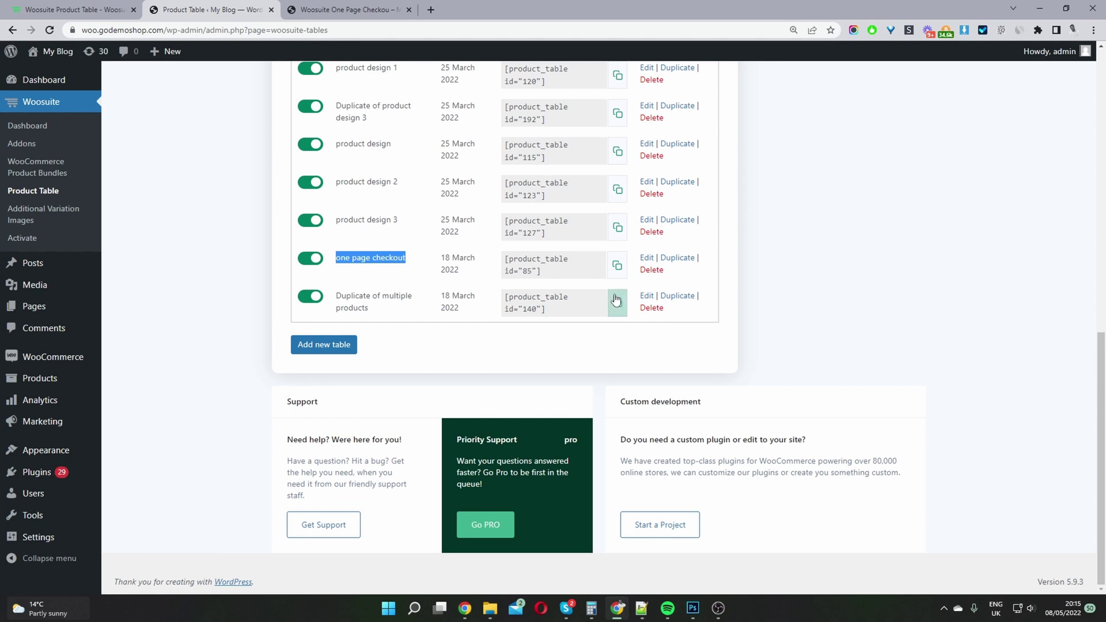
click(619, 266)
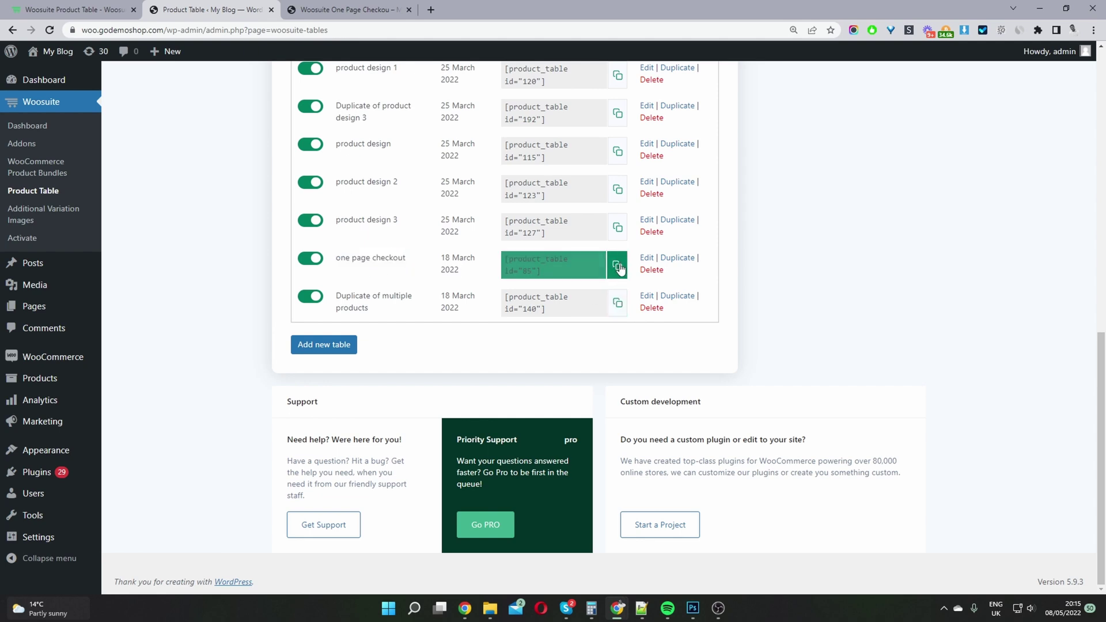
mouse_move(177, 57)
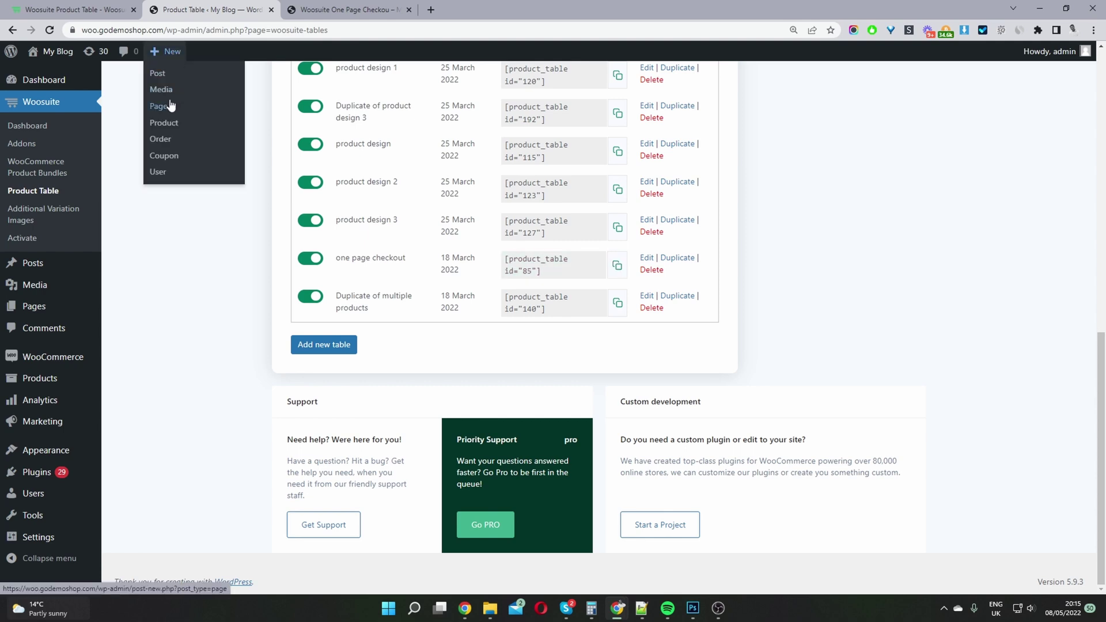
- Correct the page title to 'Woosuite One Page Checkout' and check the [product_table id="85"] shortcode
click(381, 11)
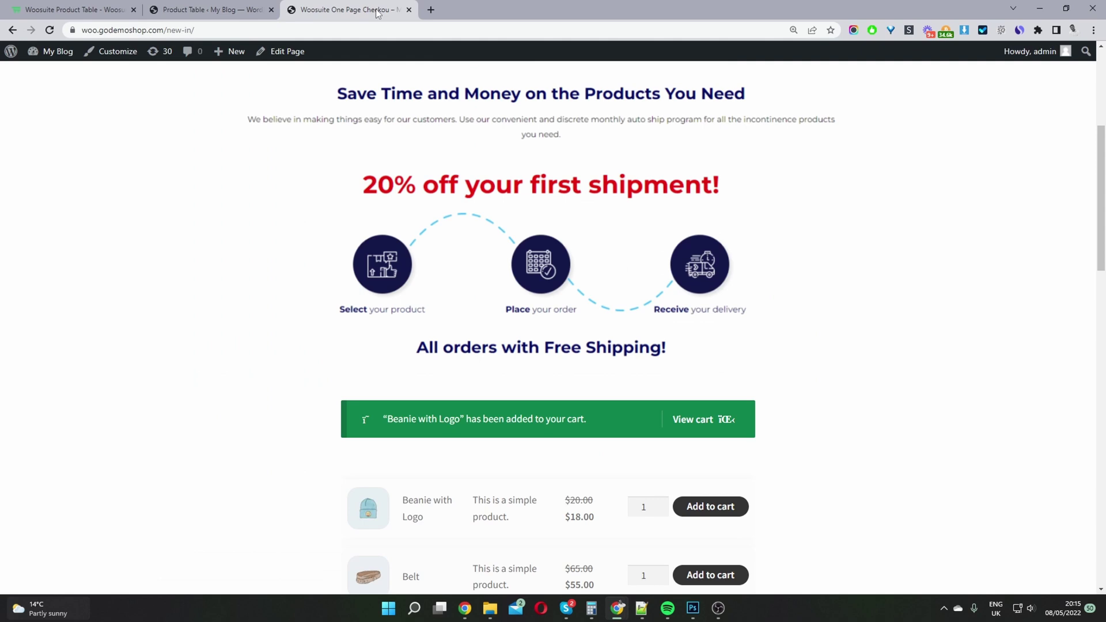
click(279, 52)
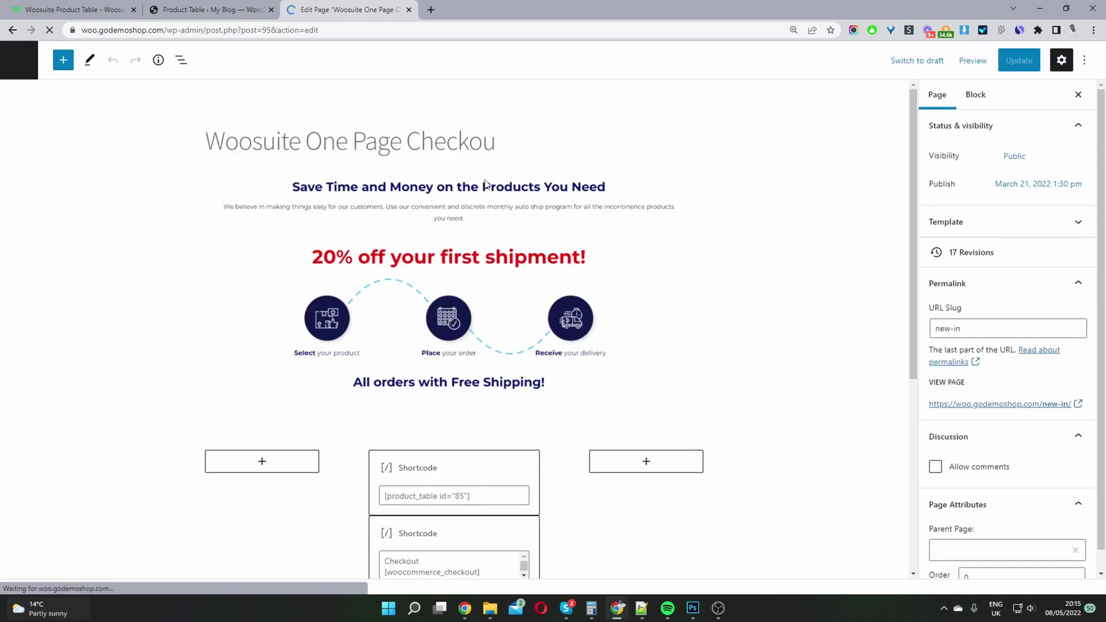
text(t)
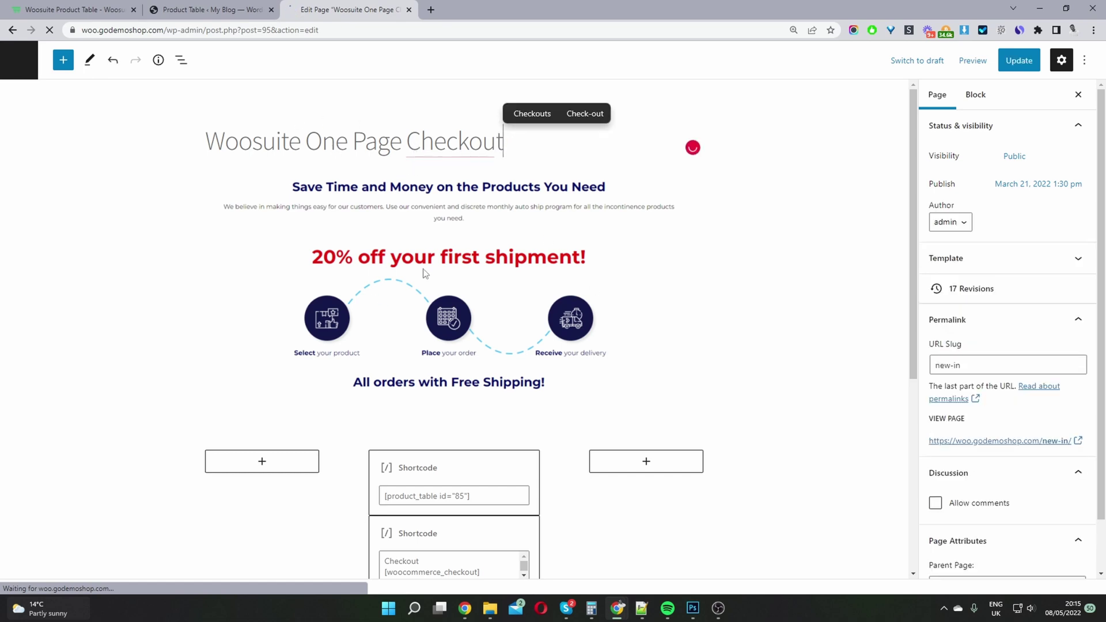
scroll(576, 317, down, 2)
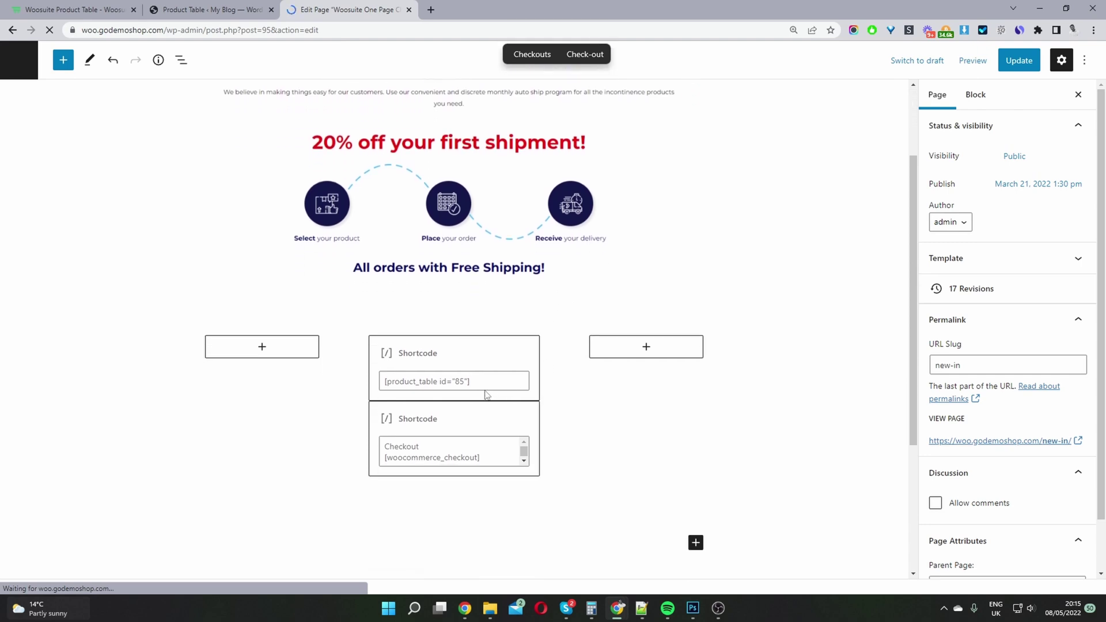
drag(474, 388, 386, 382)
click(387, 382)
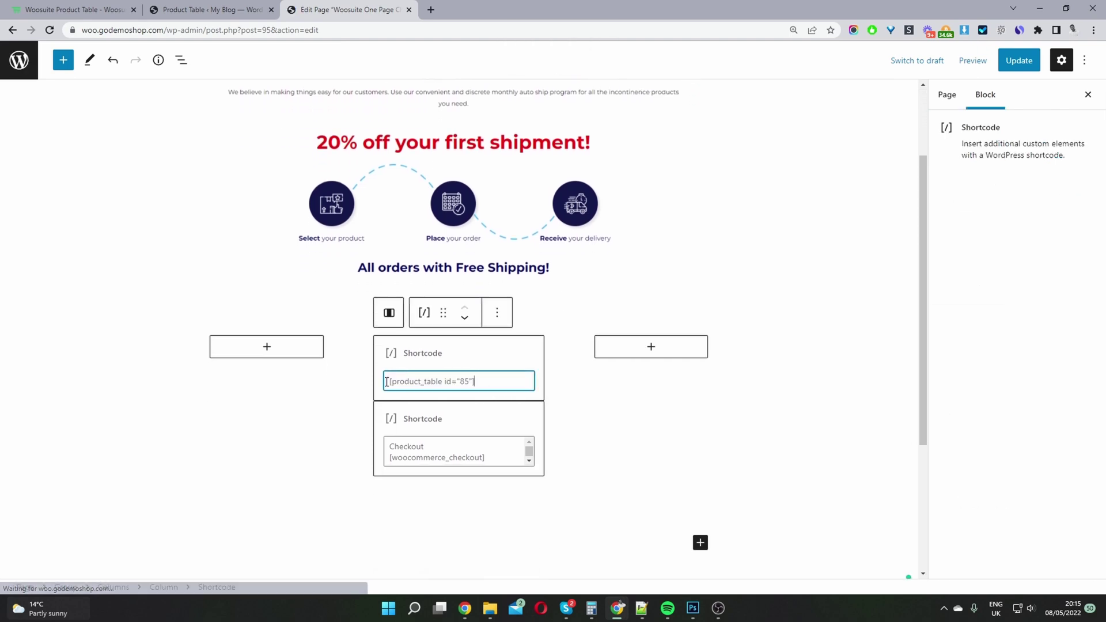
- Recopy the table shortcode, check the [woocommerce_checkout] shortcode, and update the page
click(205, 10)
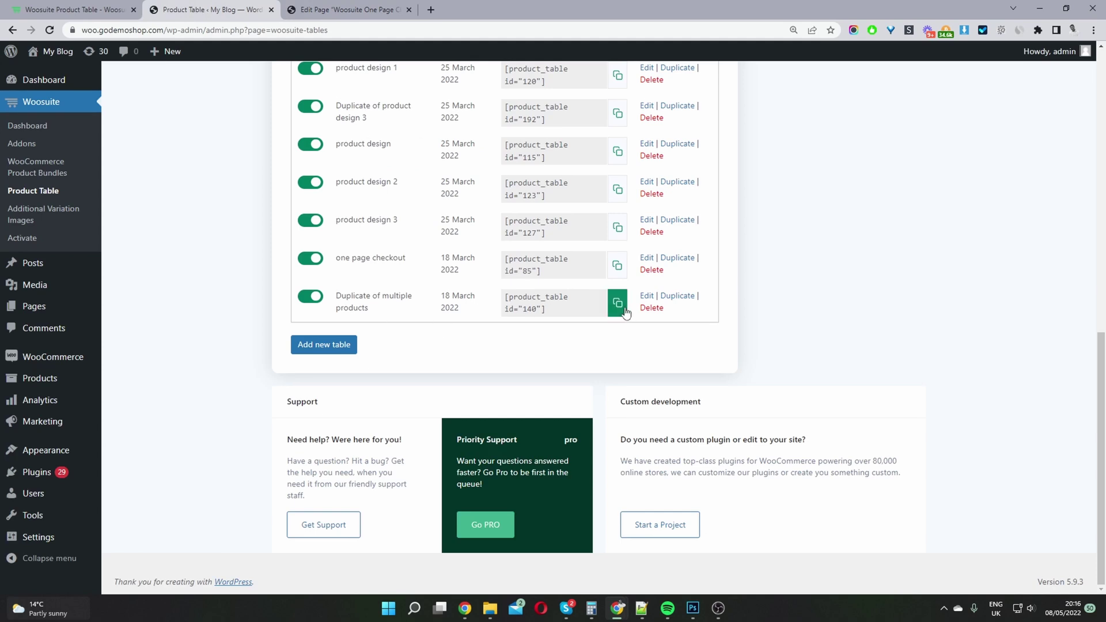
click(617, 266)
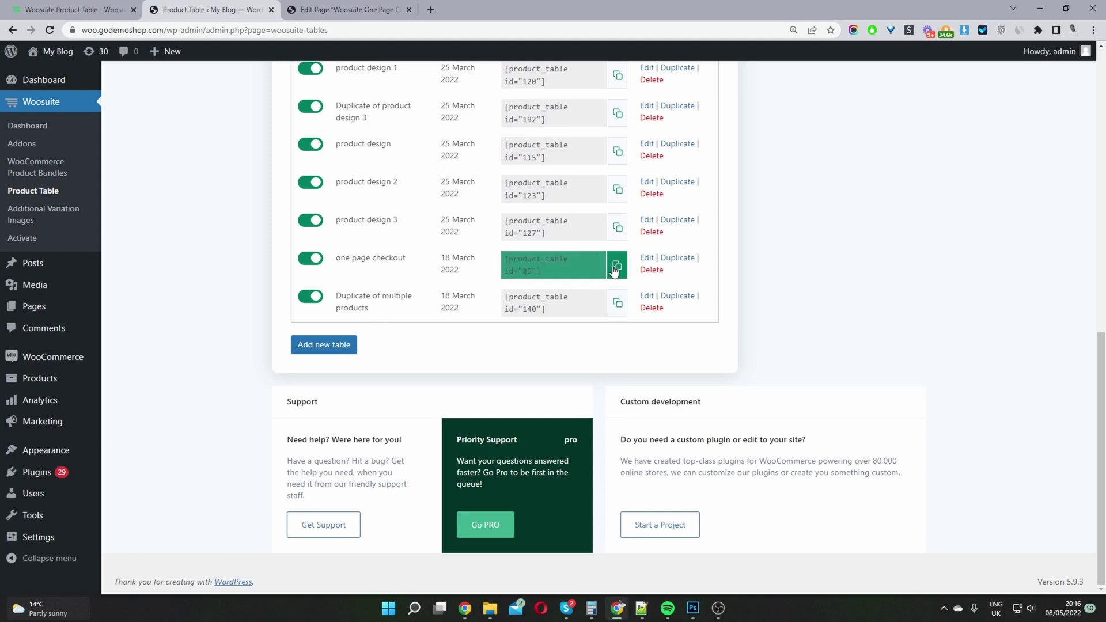
click(310, 10)
scroll(468, 392, down, 1)
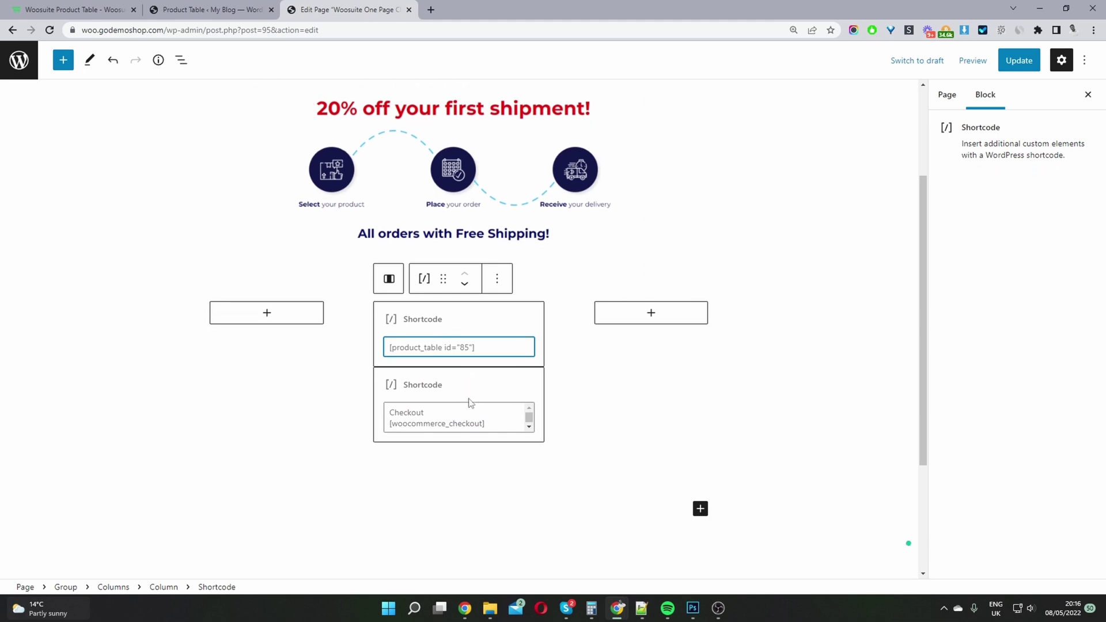
scroll(471, 403, down, 1)
drag(507, 403, 385, 405)
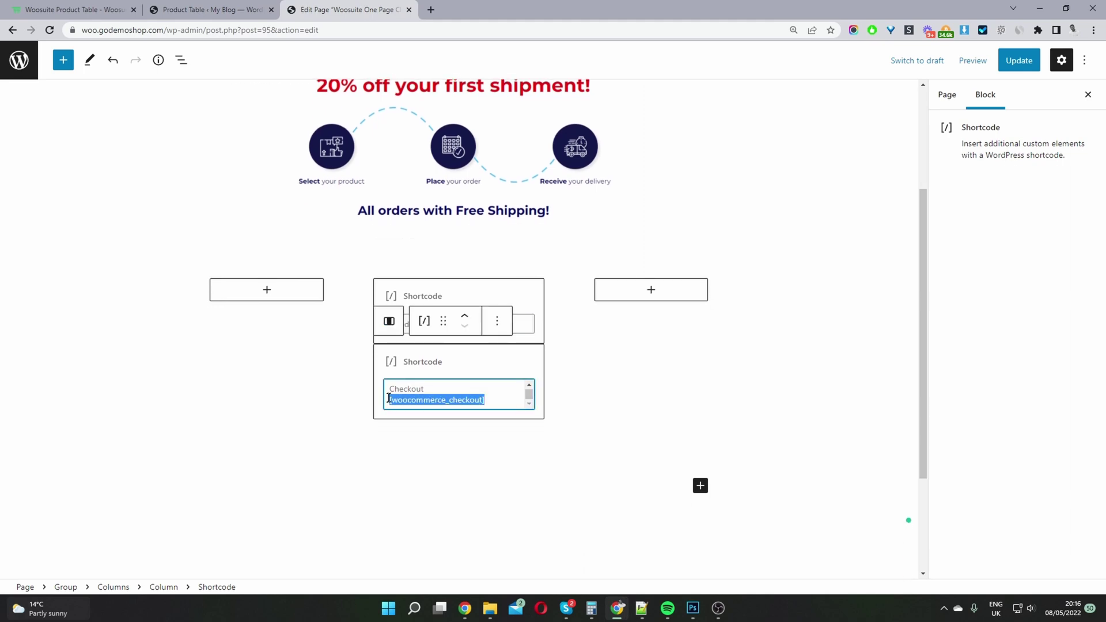
click(400, 398)
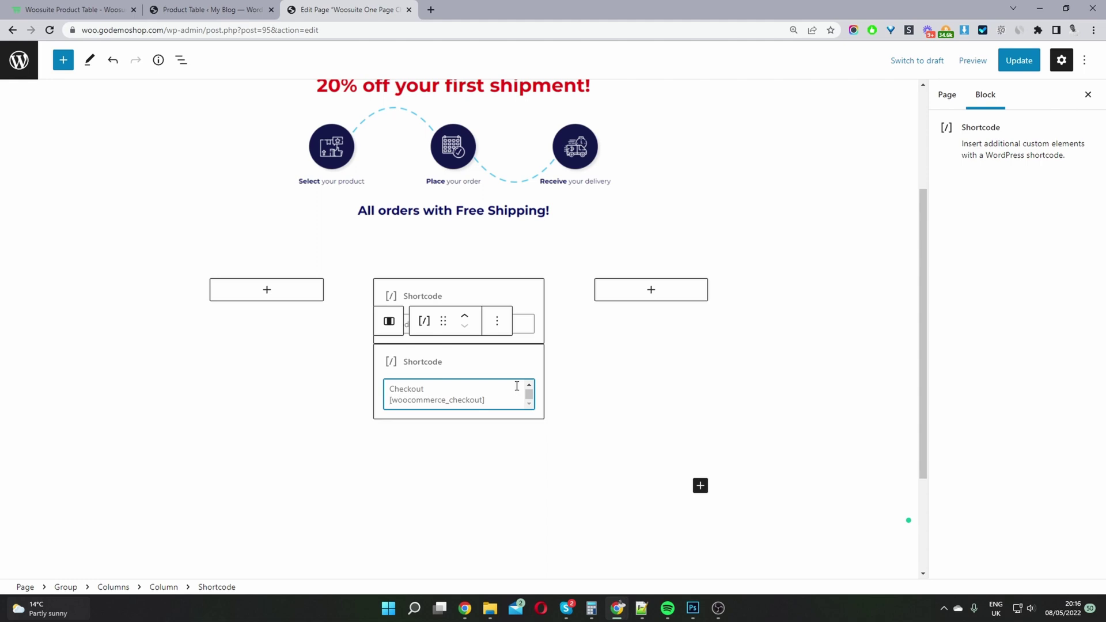
click(1018, 63)
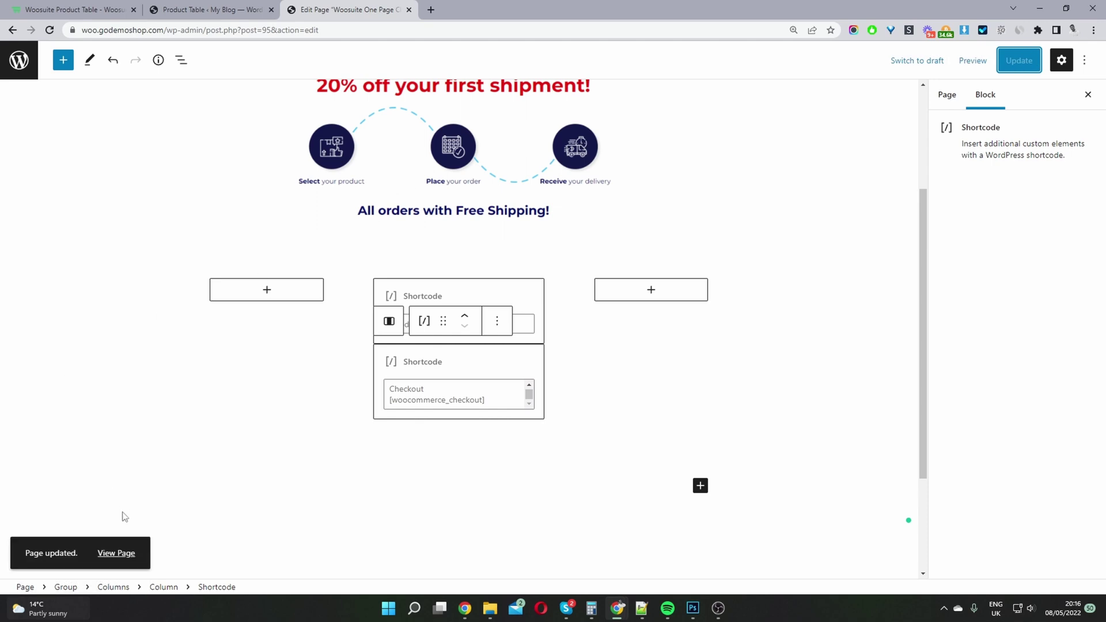
- Open the live One Page Checkout page in a new tab and scroll to the Beanie and Belt product table
middle_click(116, 553)
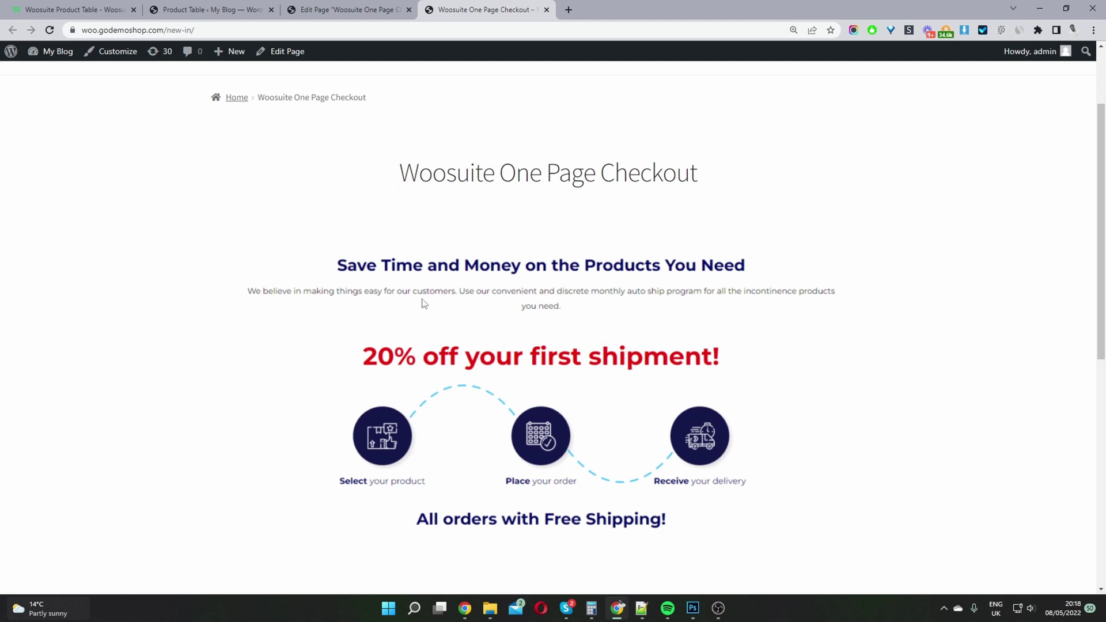
scroll(651, 294, down, 2)
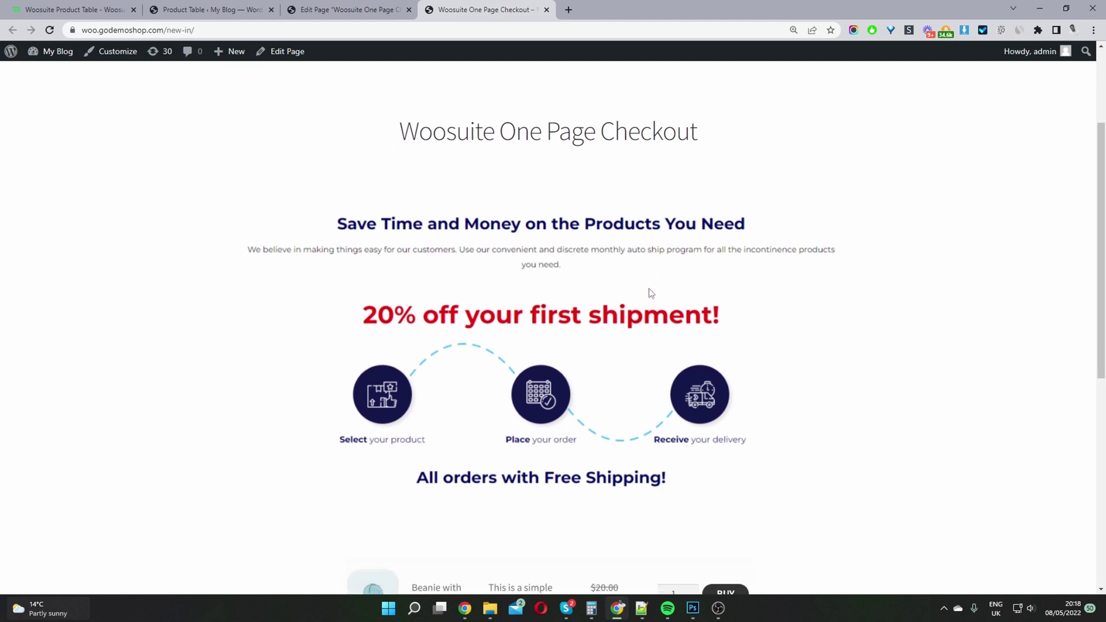
scroll(640, 314, down, 2)
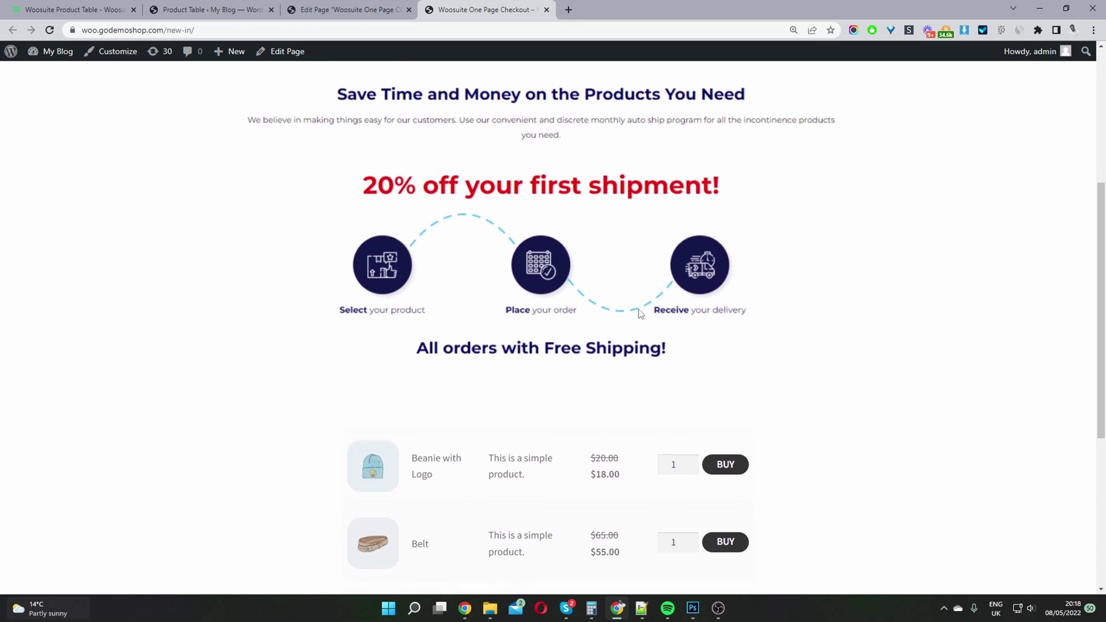
scroll(634, 380, down, 3)
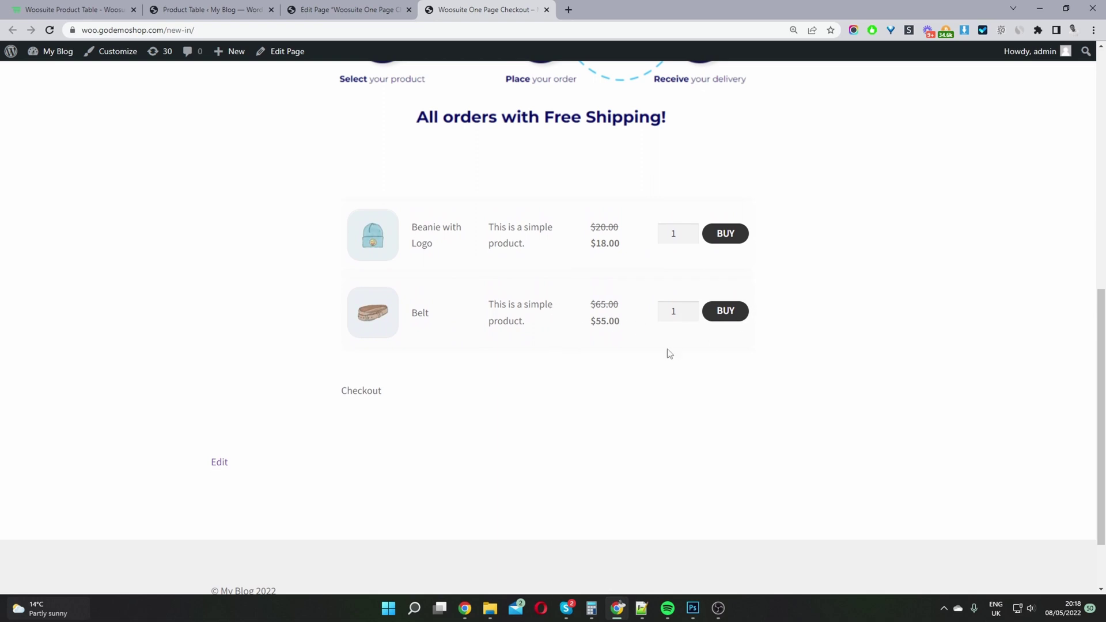
scroll(670, 354, down, 2)
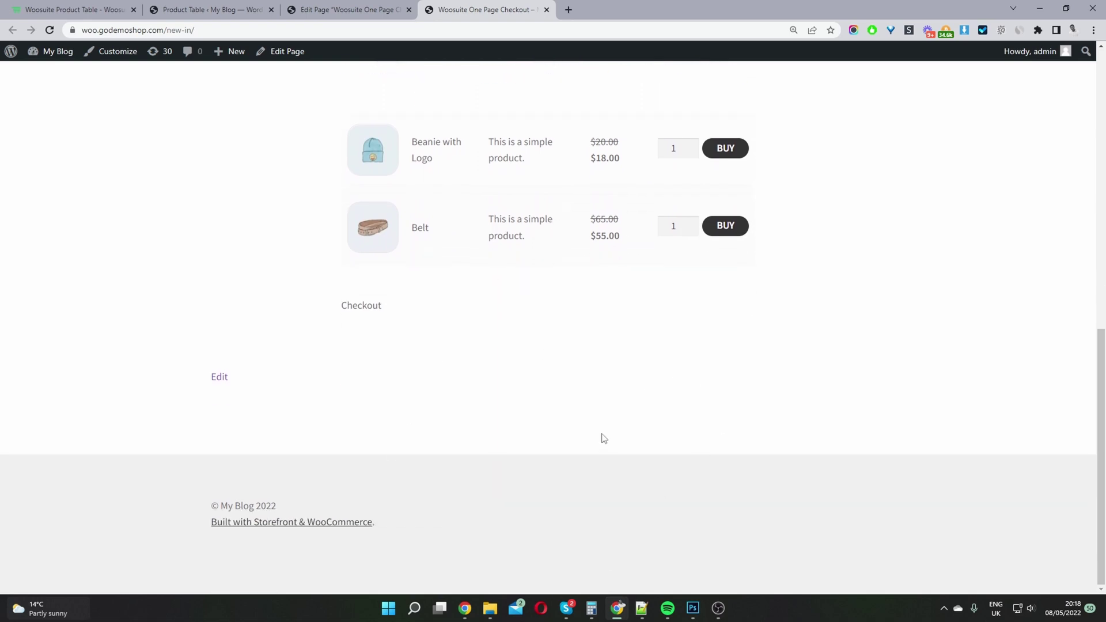
scroll(601, 438, up, 2)
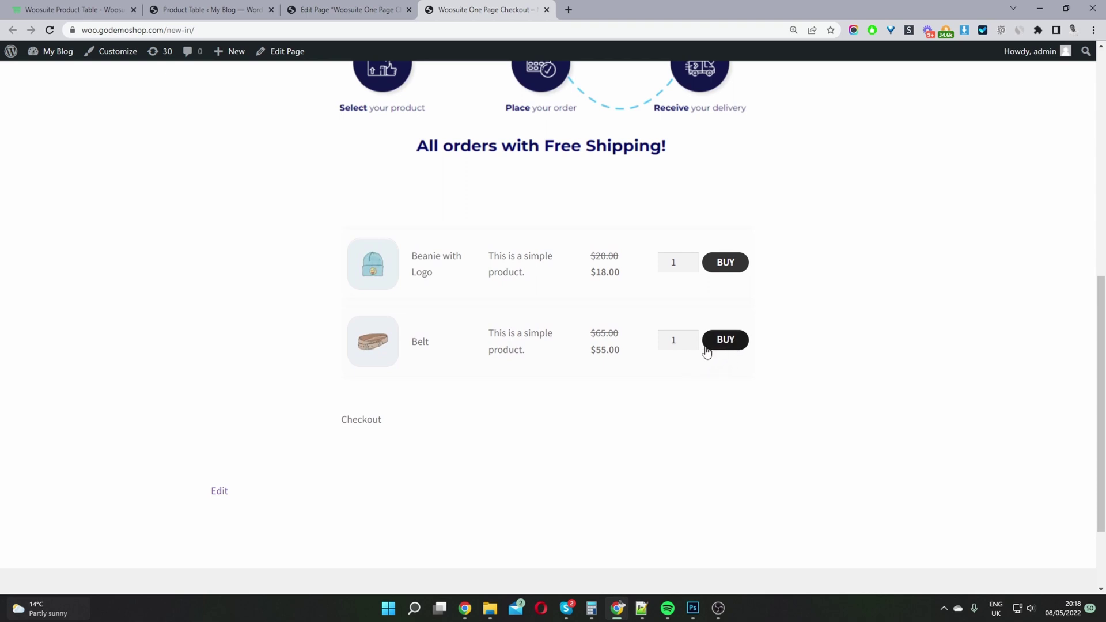
- Raise the Belt quantity and buy 3 Belts, then review the $165.00 order summary and billing form
click(691, 338)
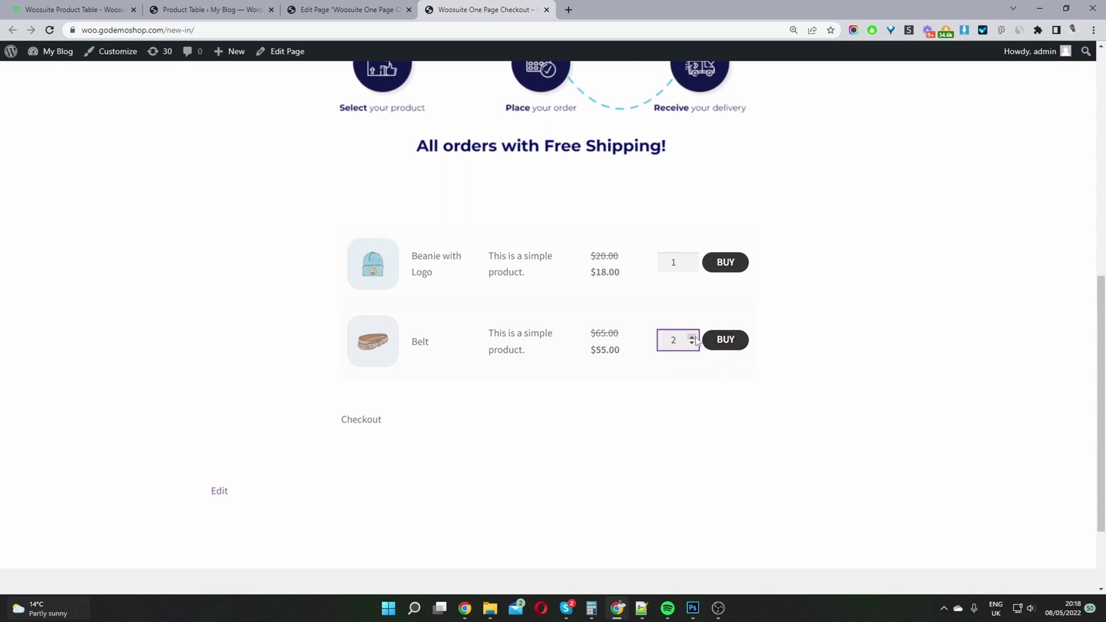
click(724, 343)
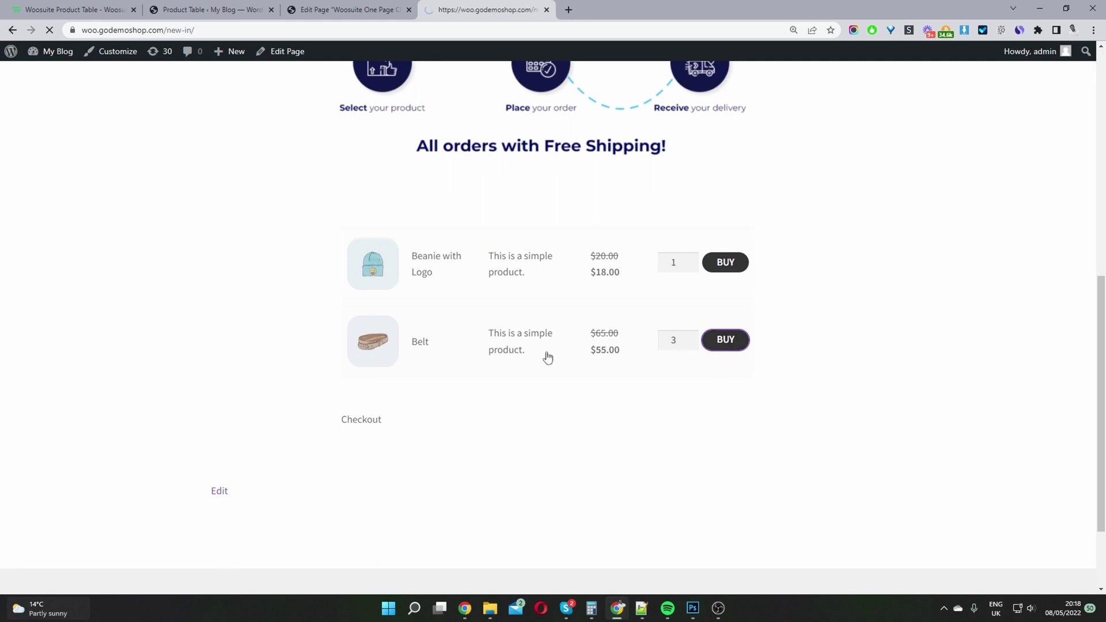
scroll(602, 385, down, 15)
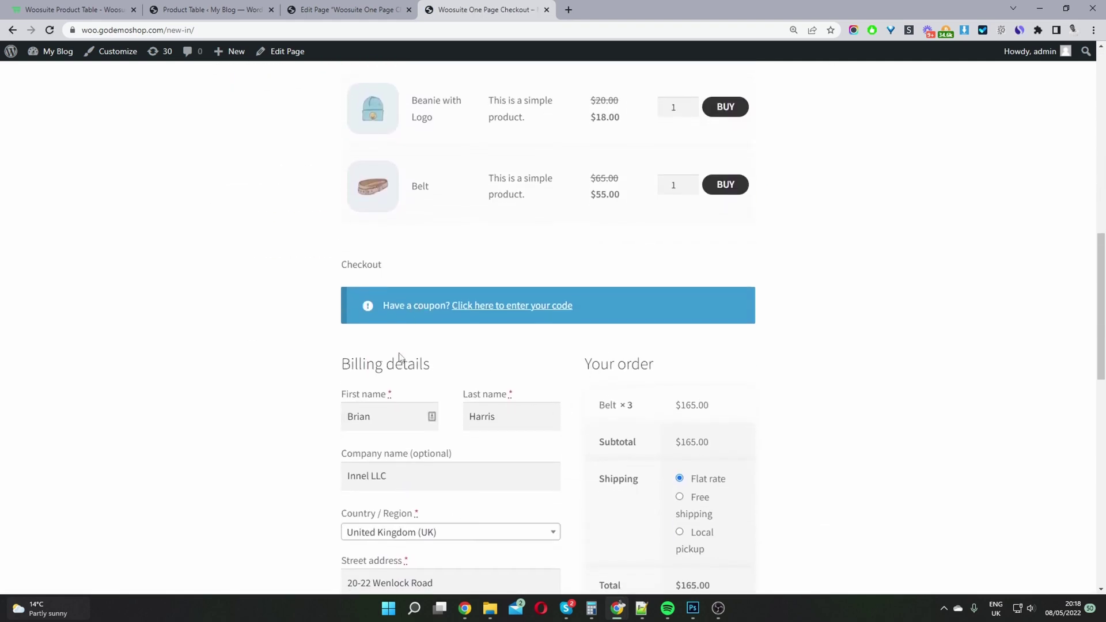
scroll(399, 358, down, 5)
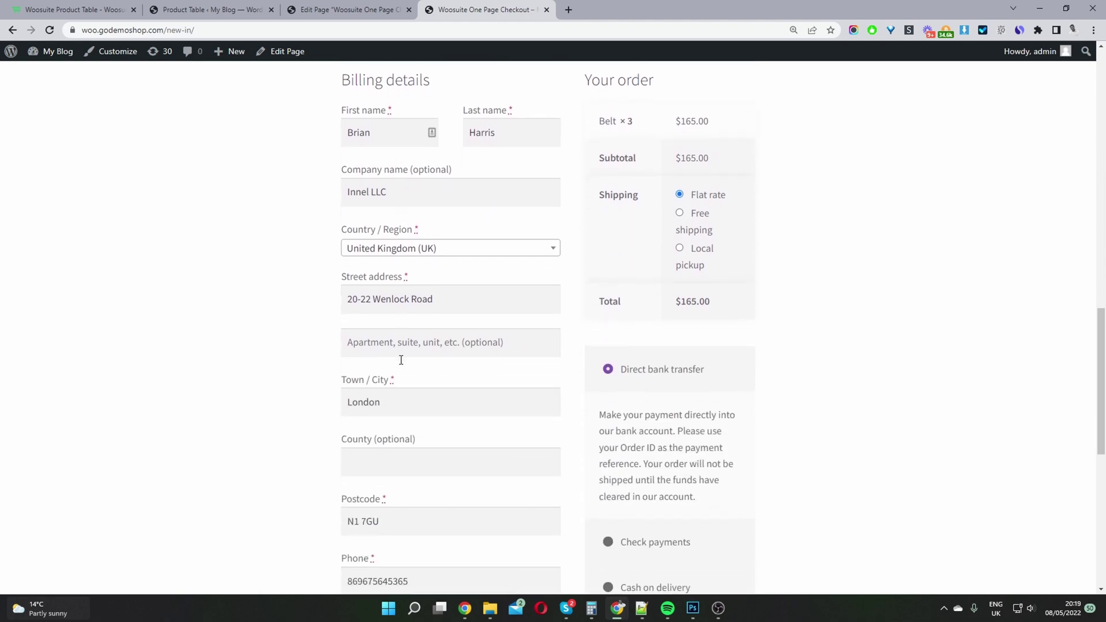
scroll(400, 360, down, 4)
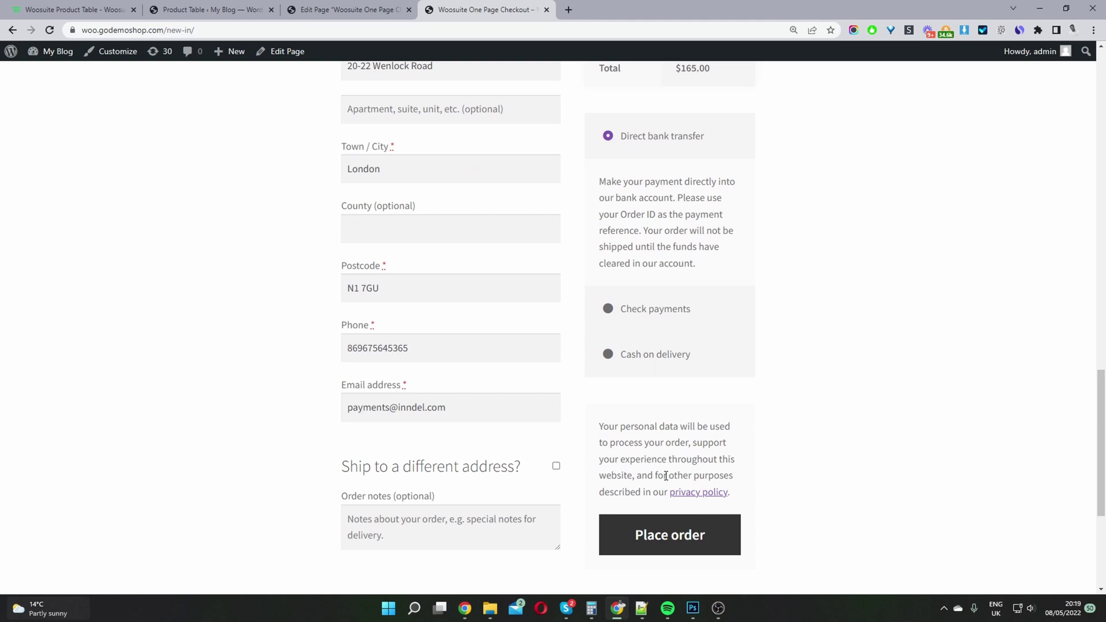
scroll(662, 472, up, 9)
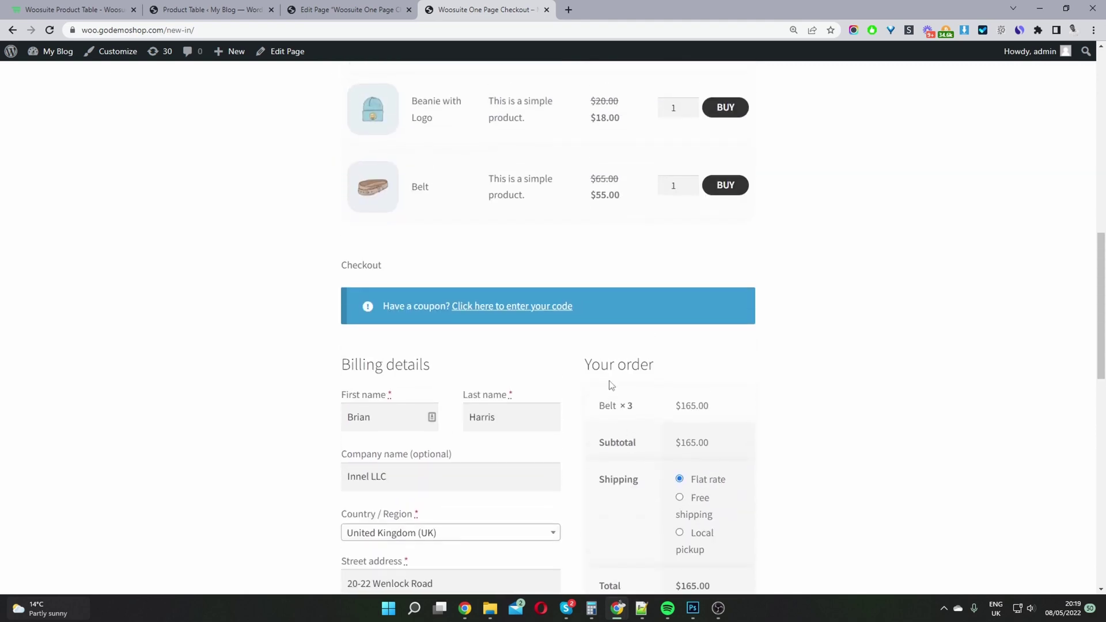